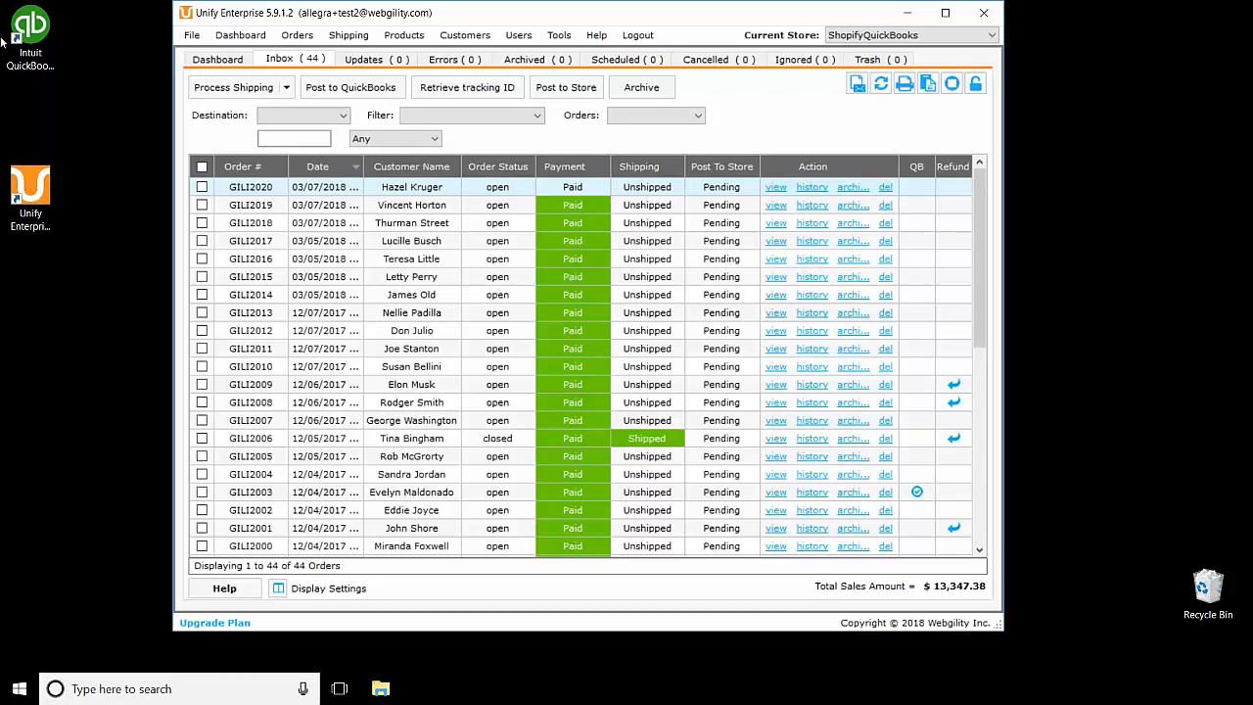
left_click(203, 206)
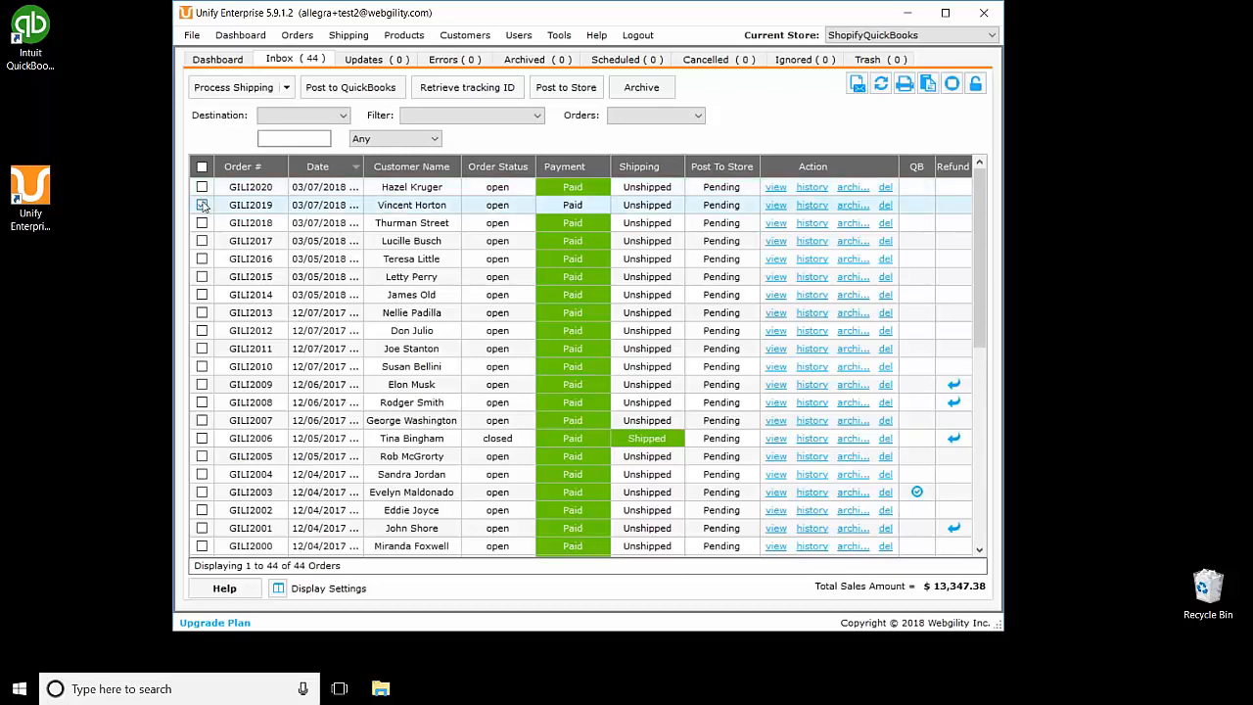
Step: Dismiss the shipping label form and open Store Setup's Shipping settings via File > Configure Store
left_click(233, 87)
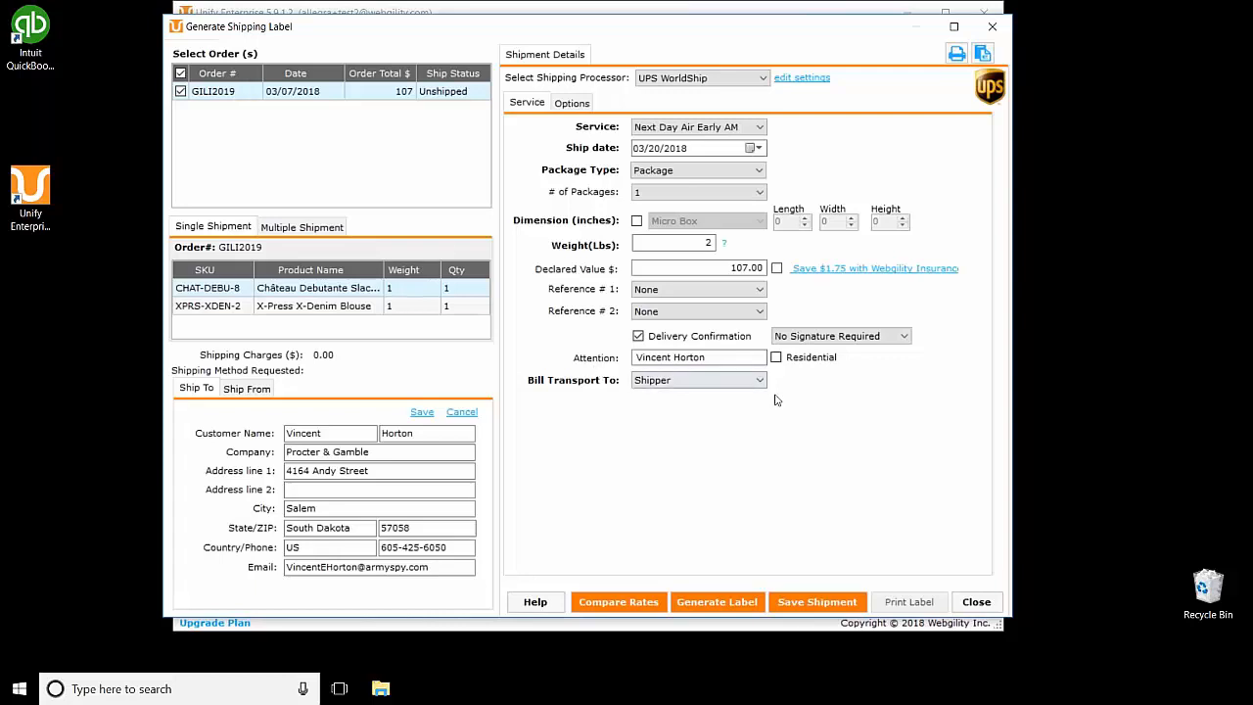
left_click(977, 601)
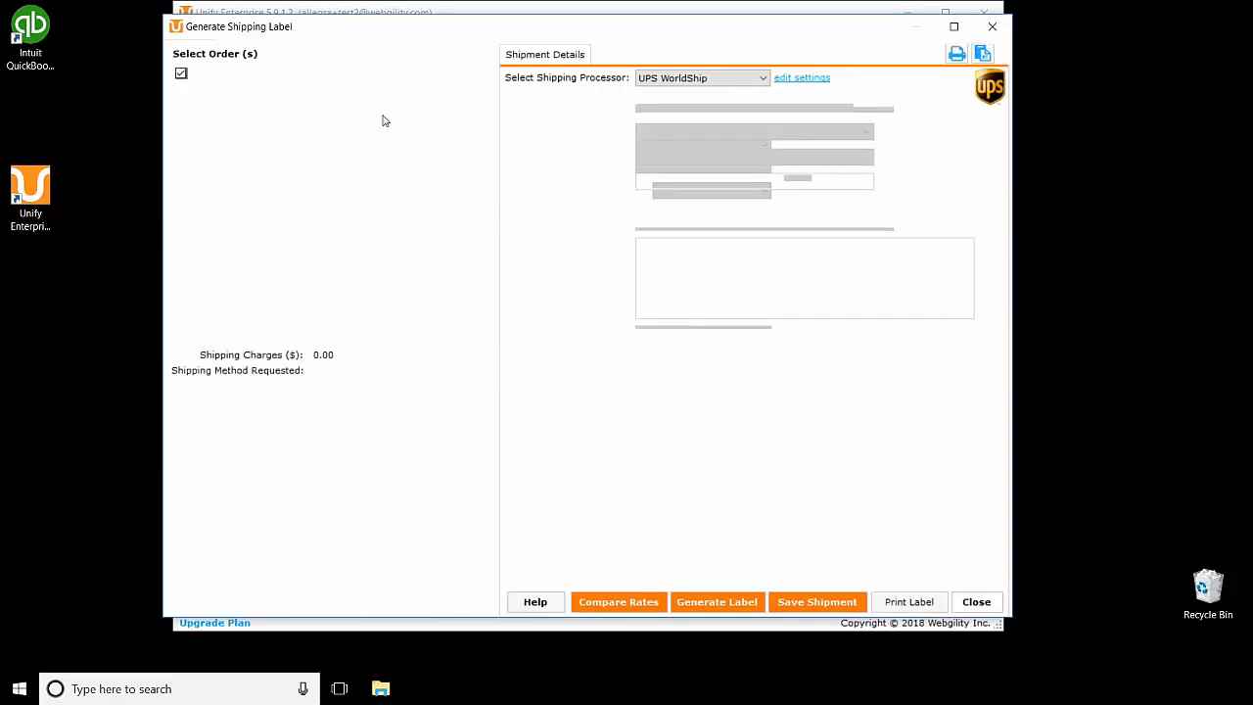
left_click(196, 35)
left_click(219, 71)
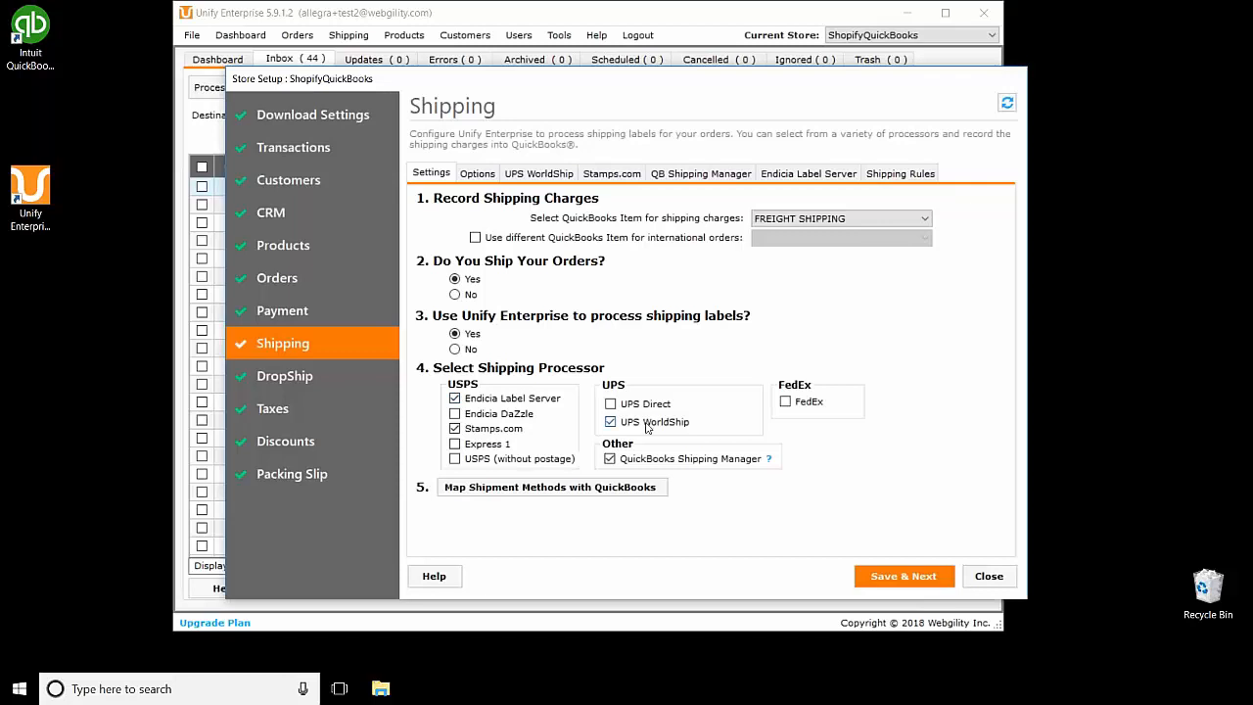
Step: Review the UPS WorldShip, Stamps.com, QB Shipping Manager and Endicia Label Server settings
left_click(526, 176)
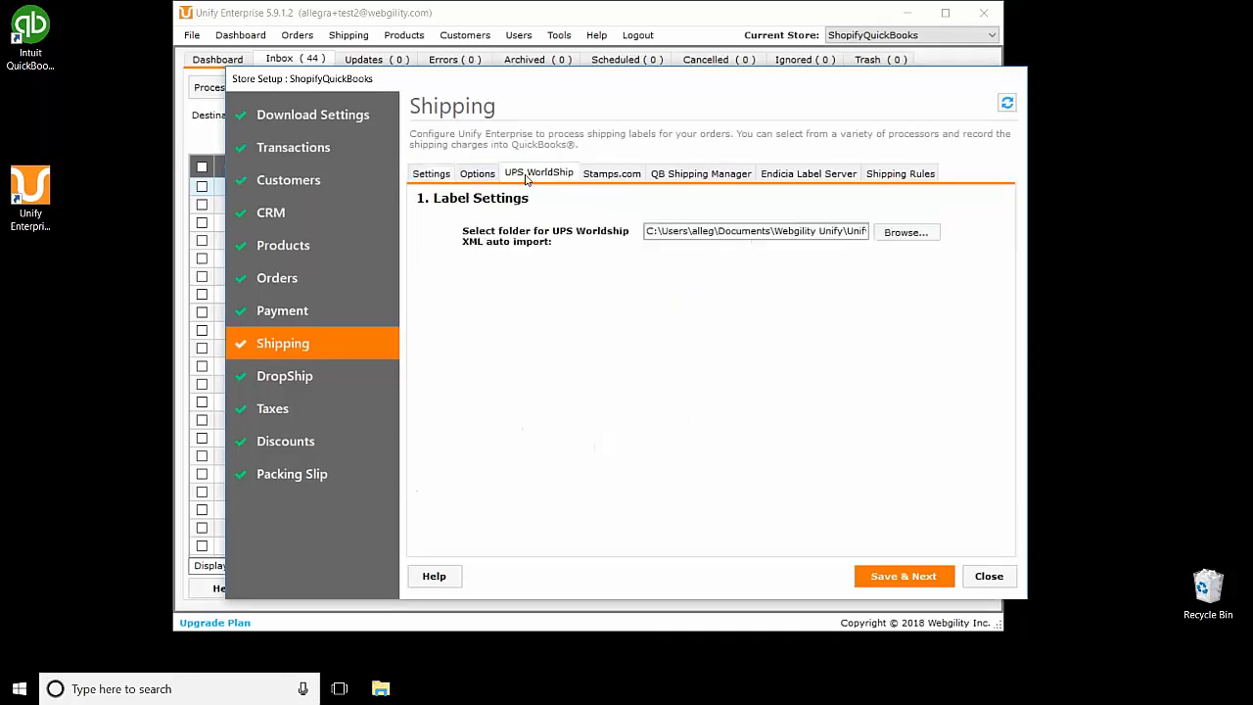
left_click(610, 176)
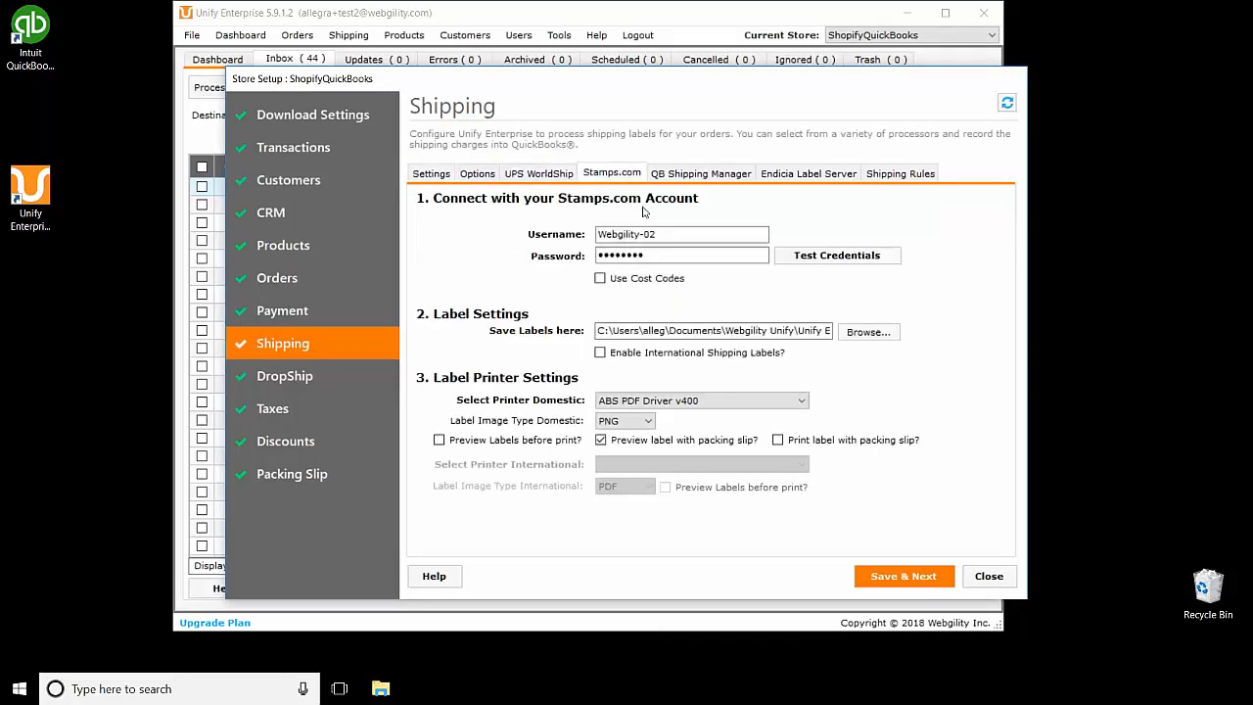
left_click(701, 174)
left_click(798, 178)
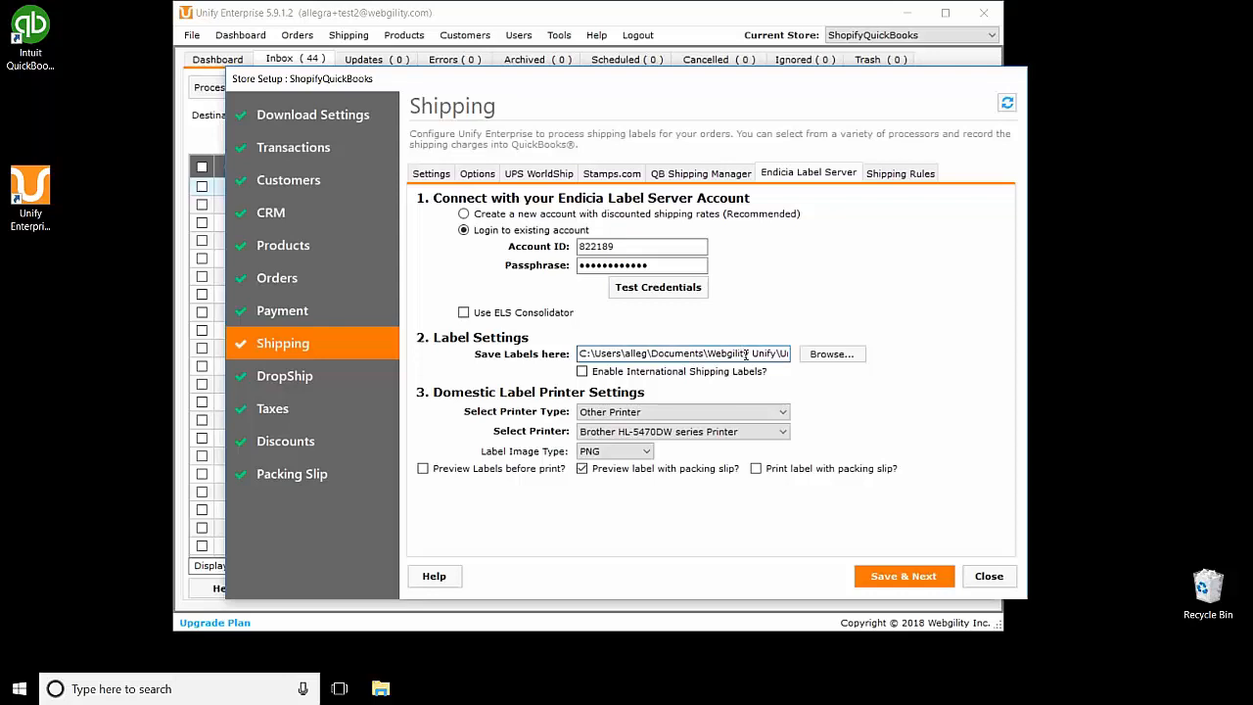
Step: Read the full Endicia label and UPS WorldShip XML folder paths, ending on Stamps.com settings
key("Right")
key("Right")
key("Right")
key("Right")
key("Right")
key("Right")
key("Right")
key("Right")
key("Right")
key("Right")
key("Right")
key("Right")
key("Right")
key("Right")
key("Right")
key("Right")
key("Right")
key("Right")
key("Right")
key("Right")
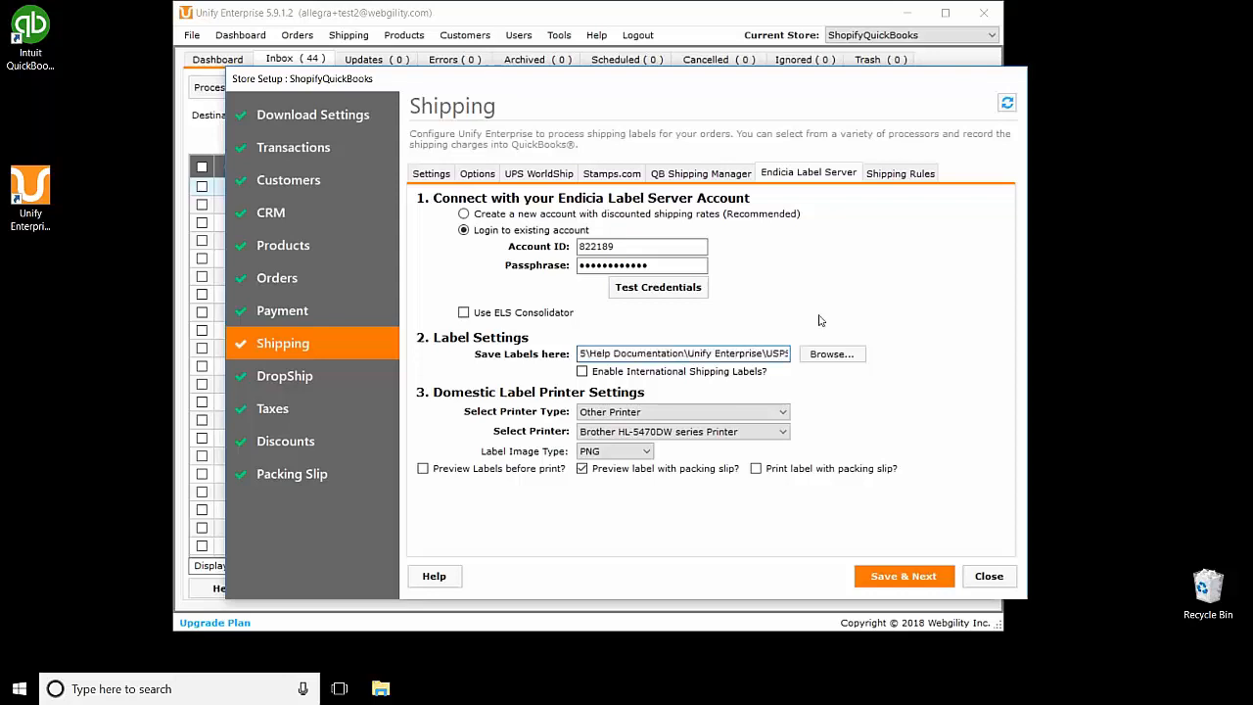
key("Right")
key("Right")
key("Right")
key("Right")
key("Right")
key("Right")
key("Right")
key("Right")
key("Right")
key("Right")
key("Right")
key("Right")
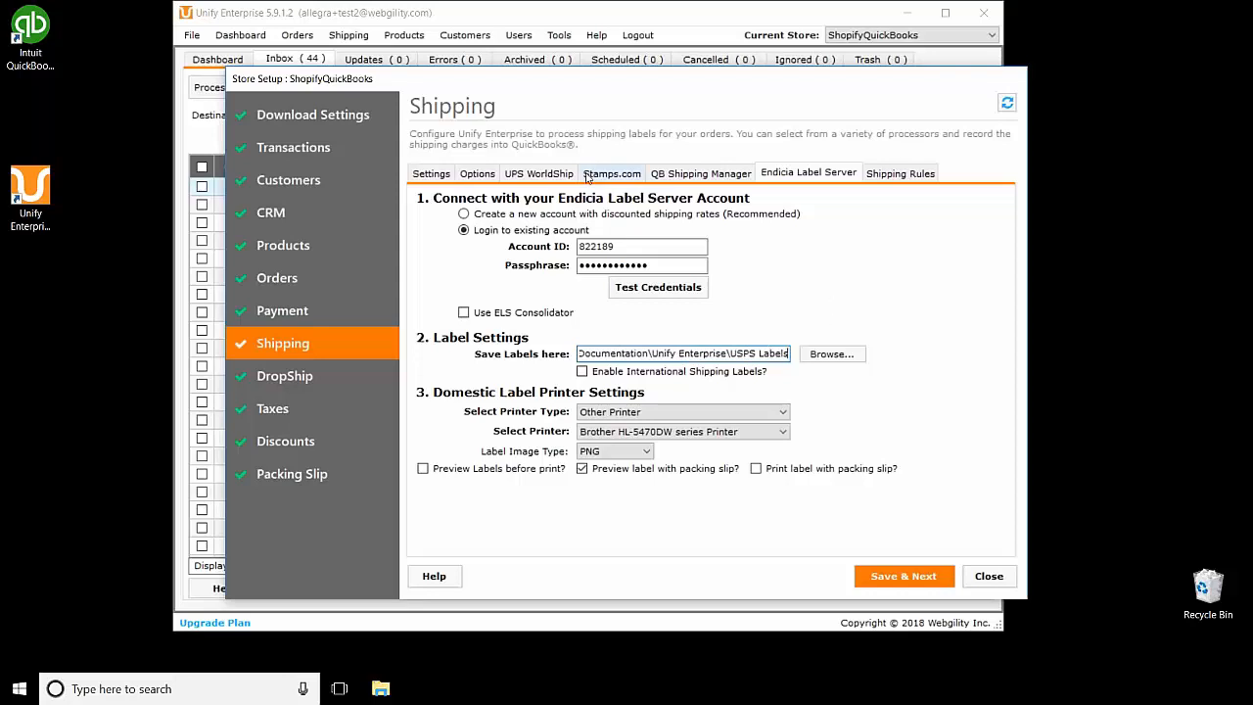
left_click(539, 174)
left_click(855, 231)
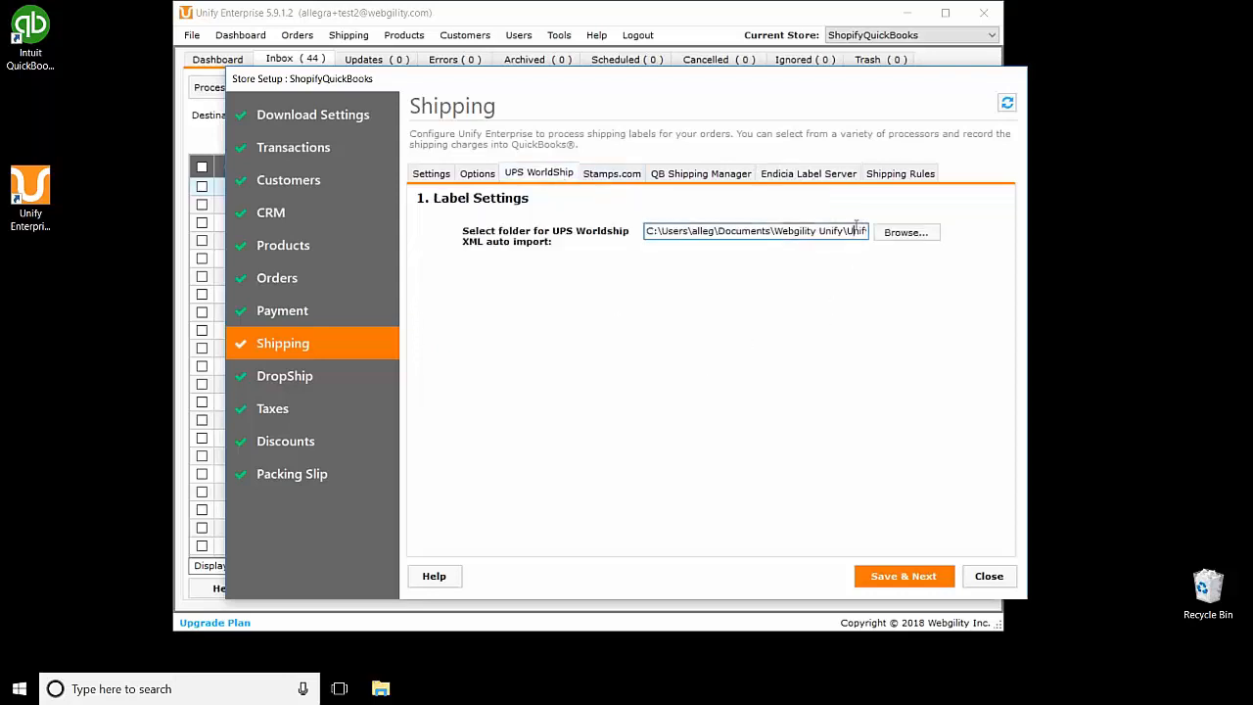
key("Right")
key("Right")
key("Right")
key("Right")
key("Right")
key("Right")
key("Right")
key("Right")
key("Right")
key("Right")
key("Right")
key("Right")
key("Right")
key("Right")
key("Right")
key("Right")
key("Right")
key("Right")
key("Right")
key("Right")
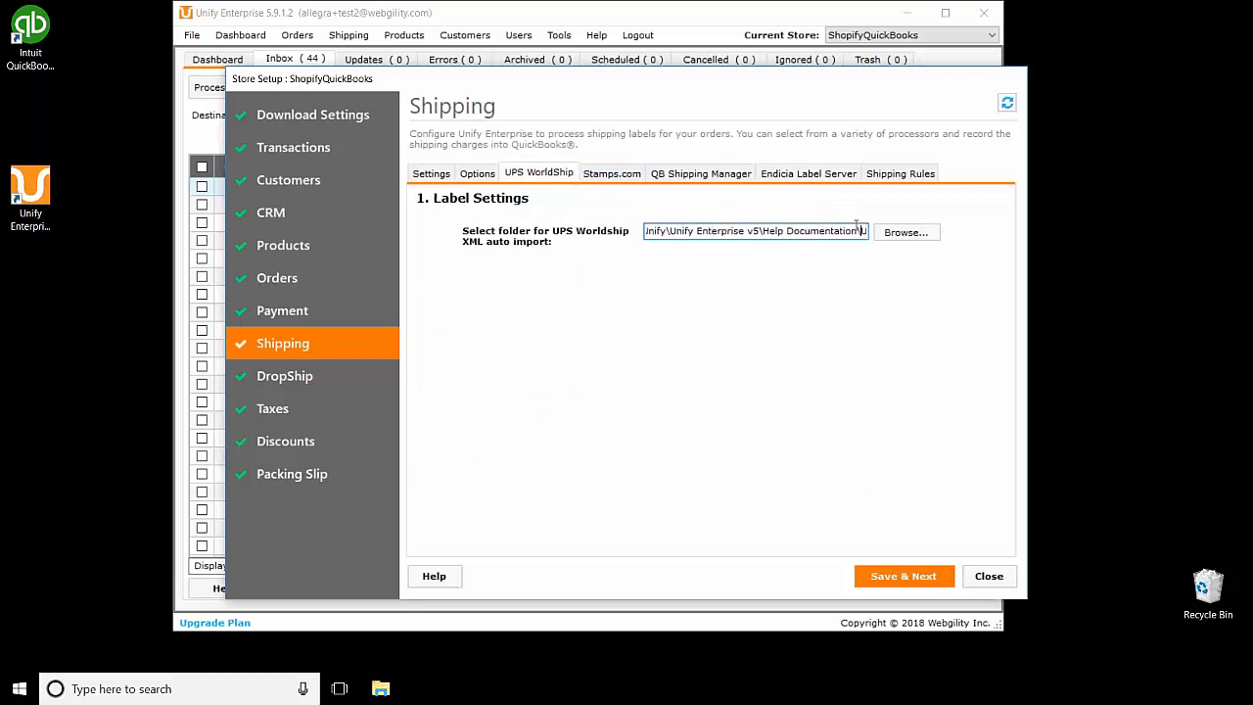
key("Right")
key("Right")
key("Right")
key("Right")
key("Right")
key("Right")
key("Right")
key("Right")
key("Right")
key("Right")
key("Right")
key("Right")
key("Right")
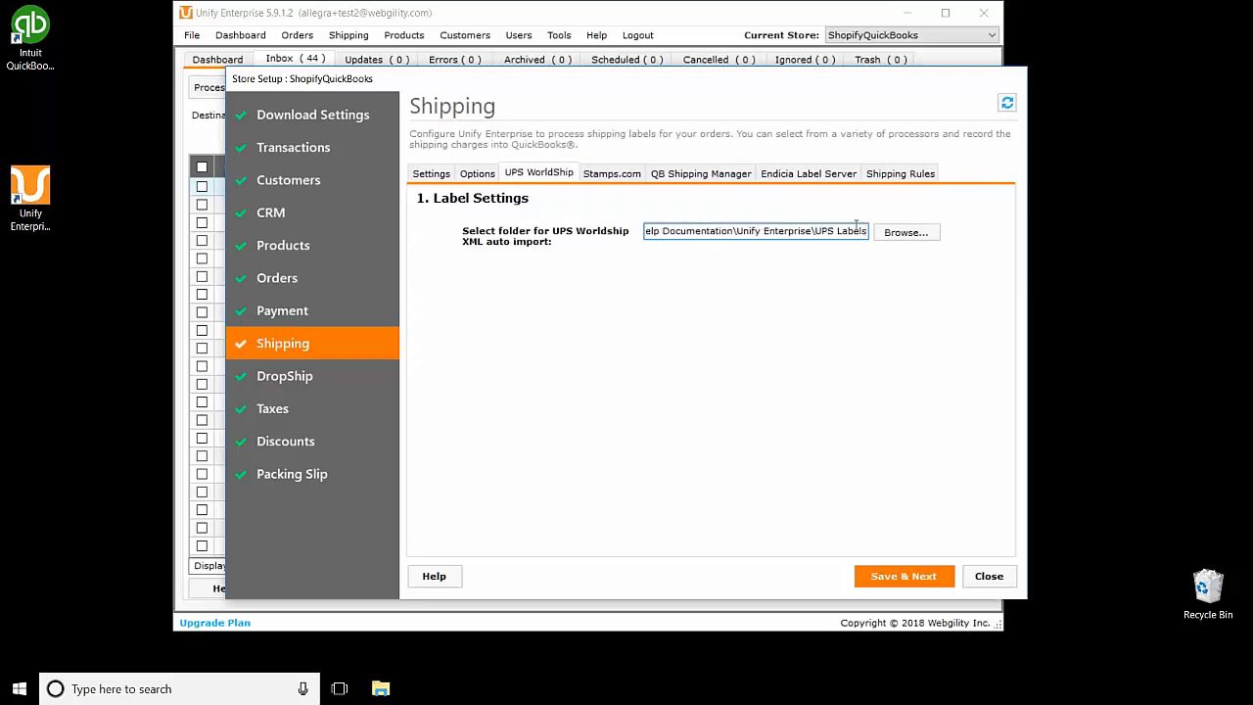
left_click(612, 173)
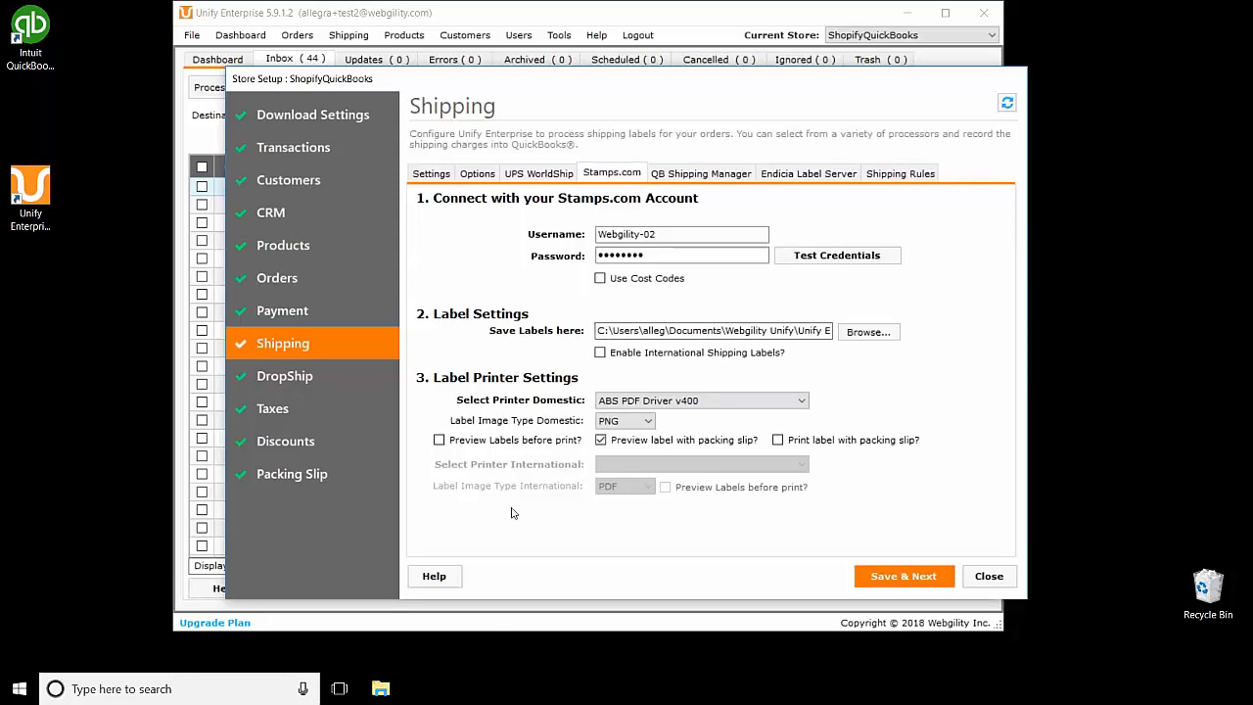
left_click(708, 400)
left_click(707, 403)
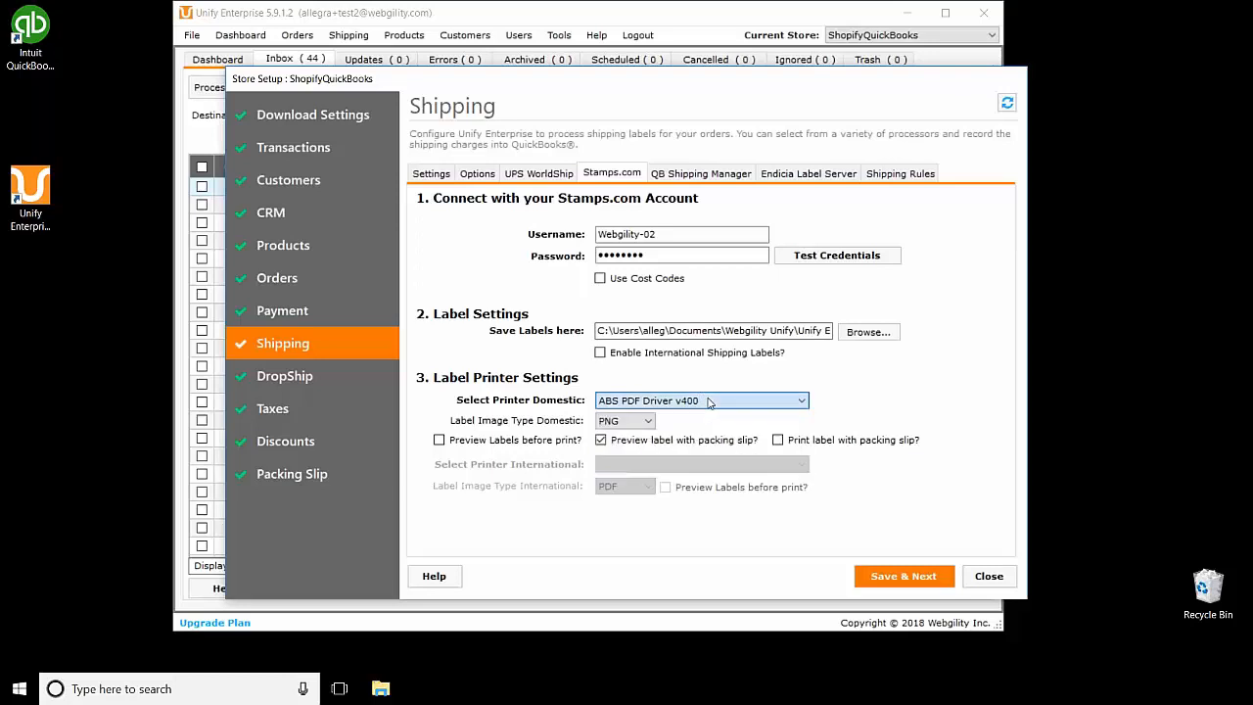
left_click(688, 406)
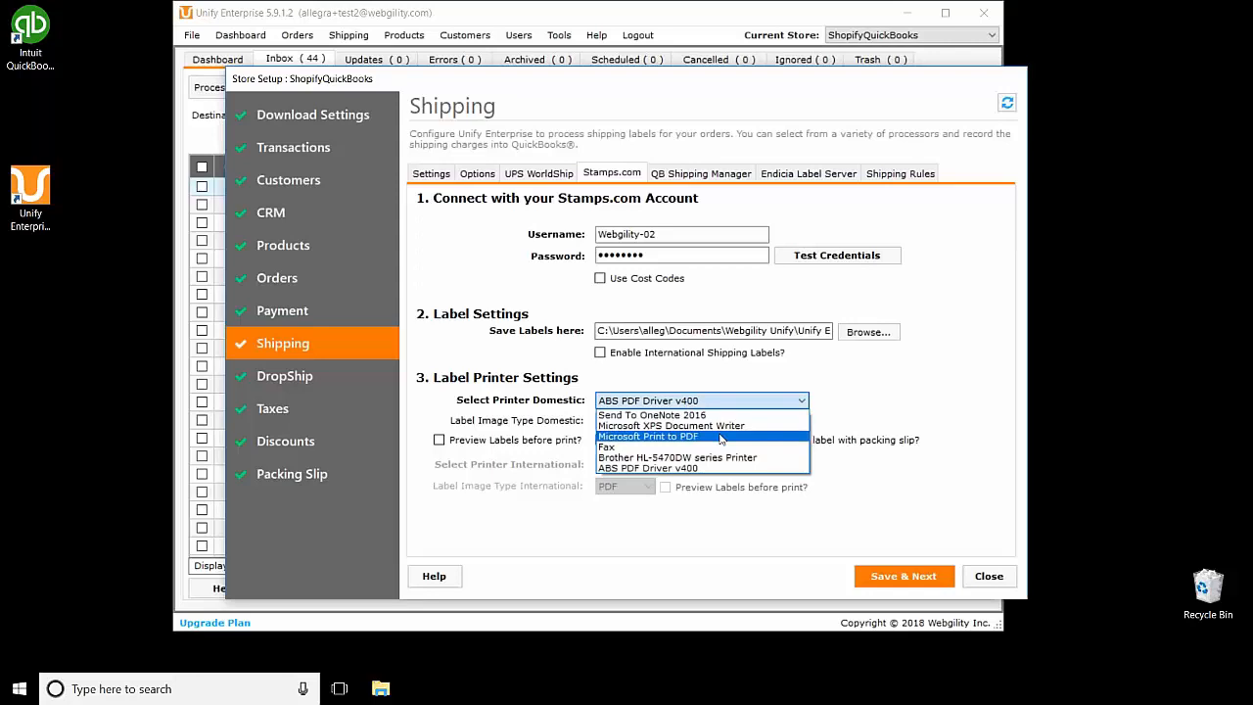
left_click(877, 405)
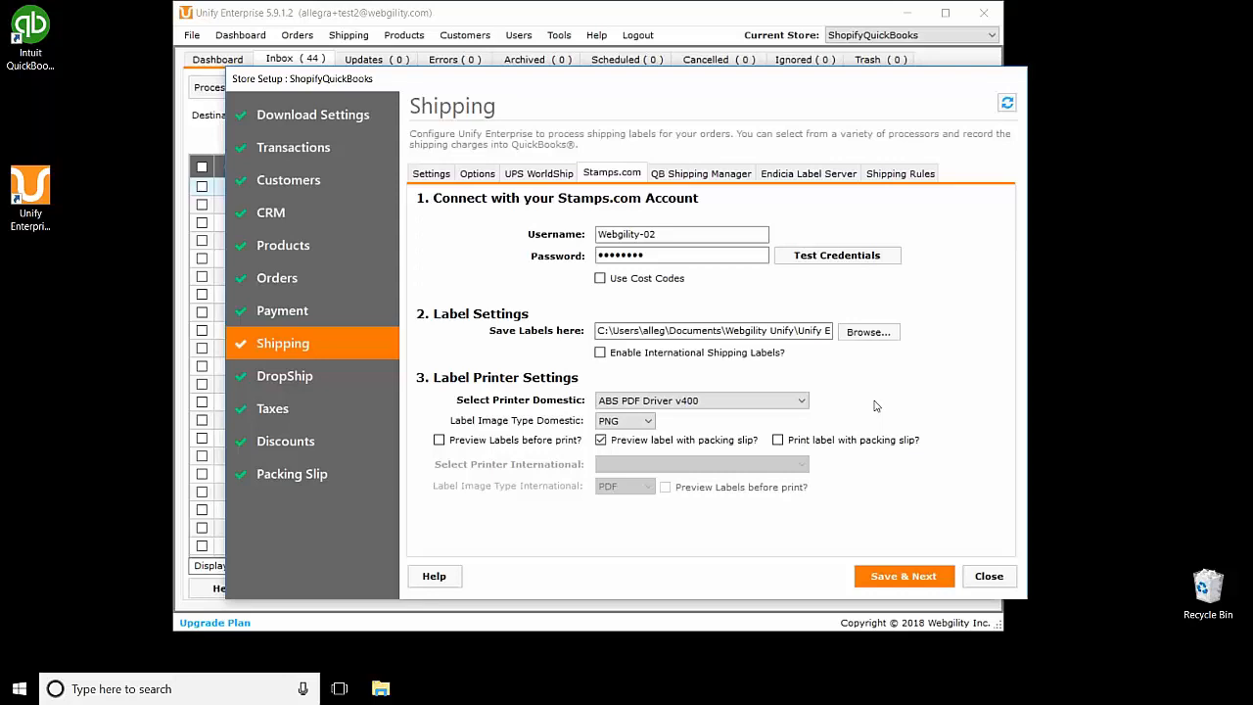
Step: Close Store Setup, re-tick GILI2019 in the Inbox, and open its shipping label form
left_click(997, 578)
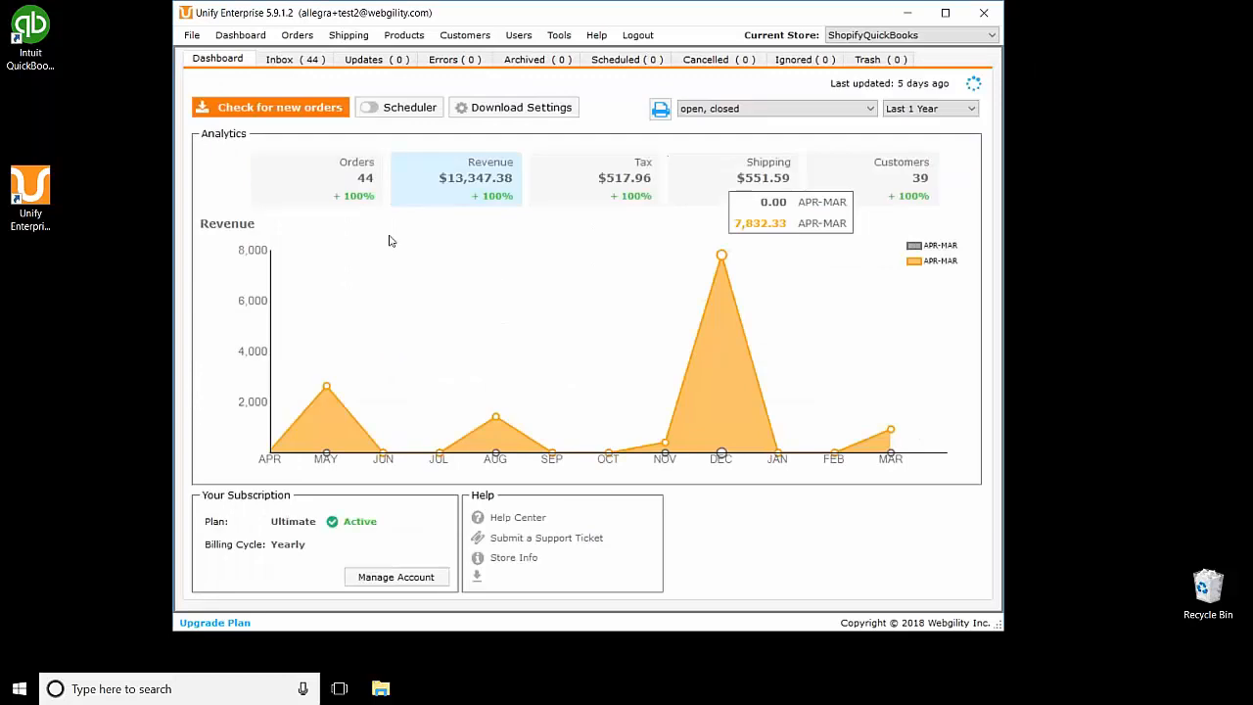
left_click(284, 60)
left_click(202, 205)
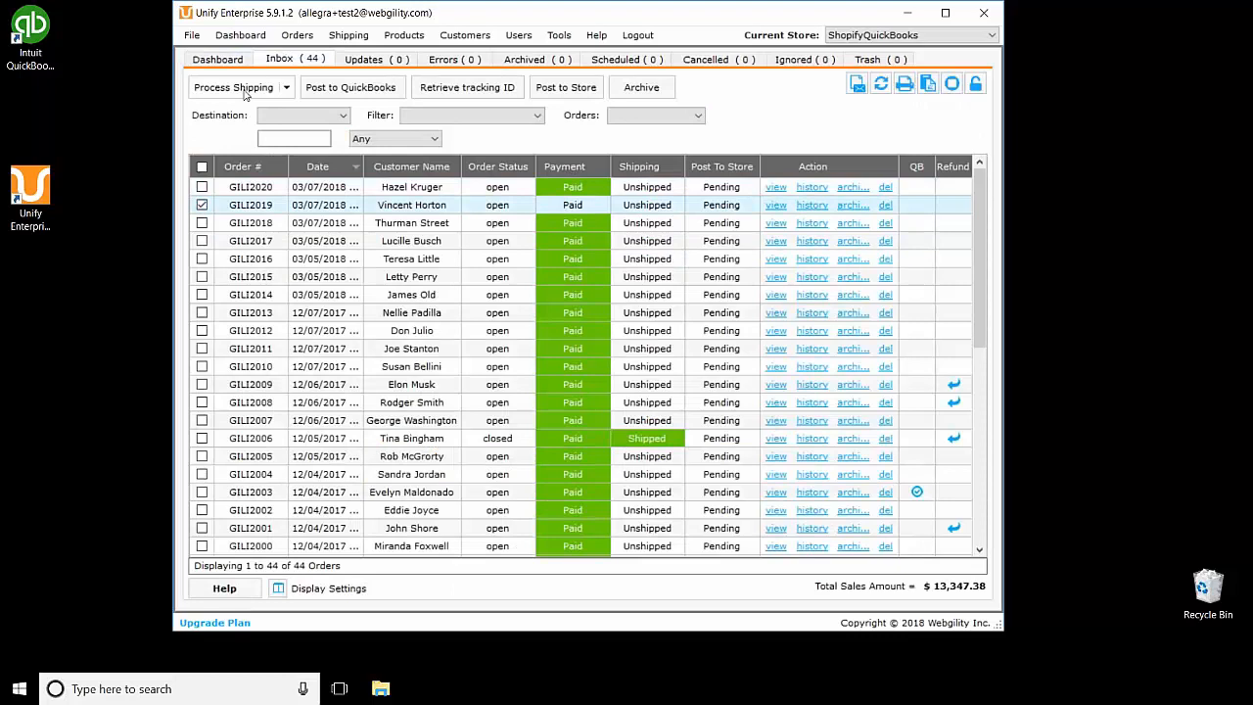
left_click(245, 94)
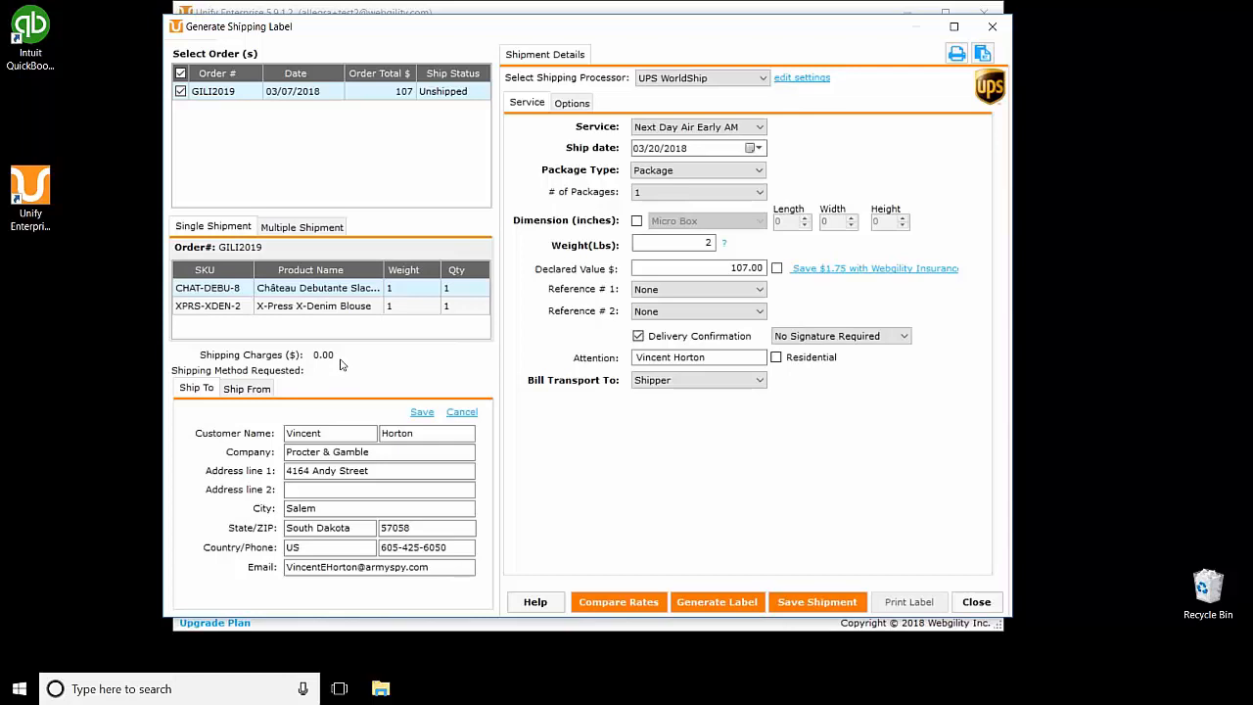
Step: Check the ship-from and ship-to addresses, then set the shipping processor to Stamps.com
left_click(252, 389)
left_click(200, 388)
left_click(749, 79)
left_click(724, 98)
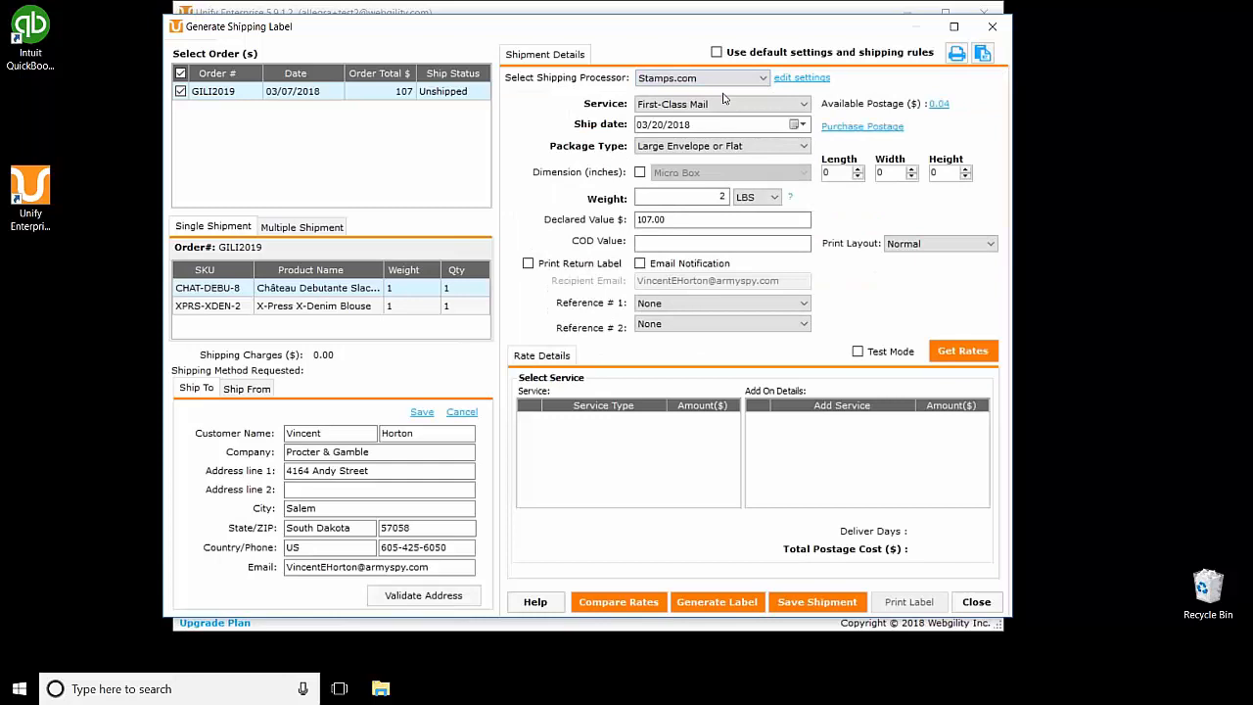
left_click(725, 80)
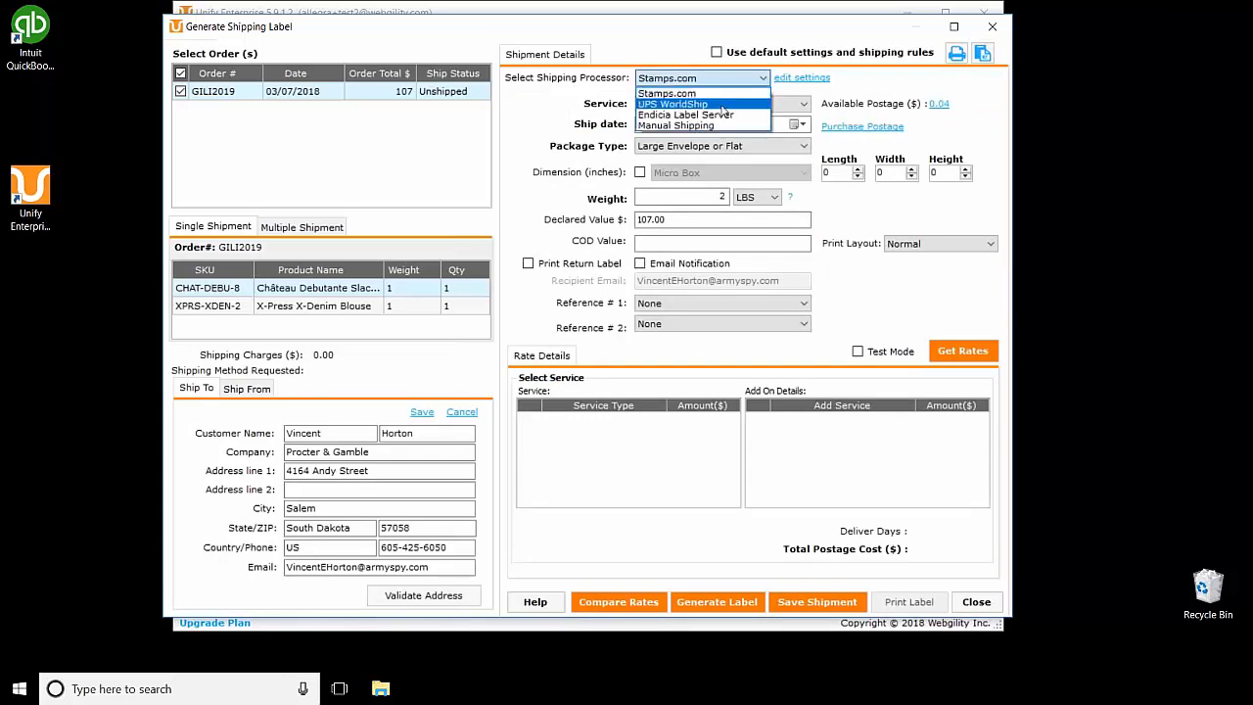
left_click(723, 115)
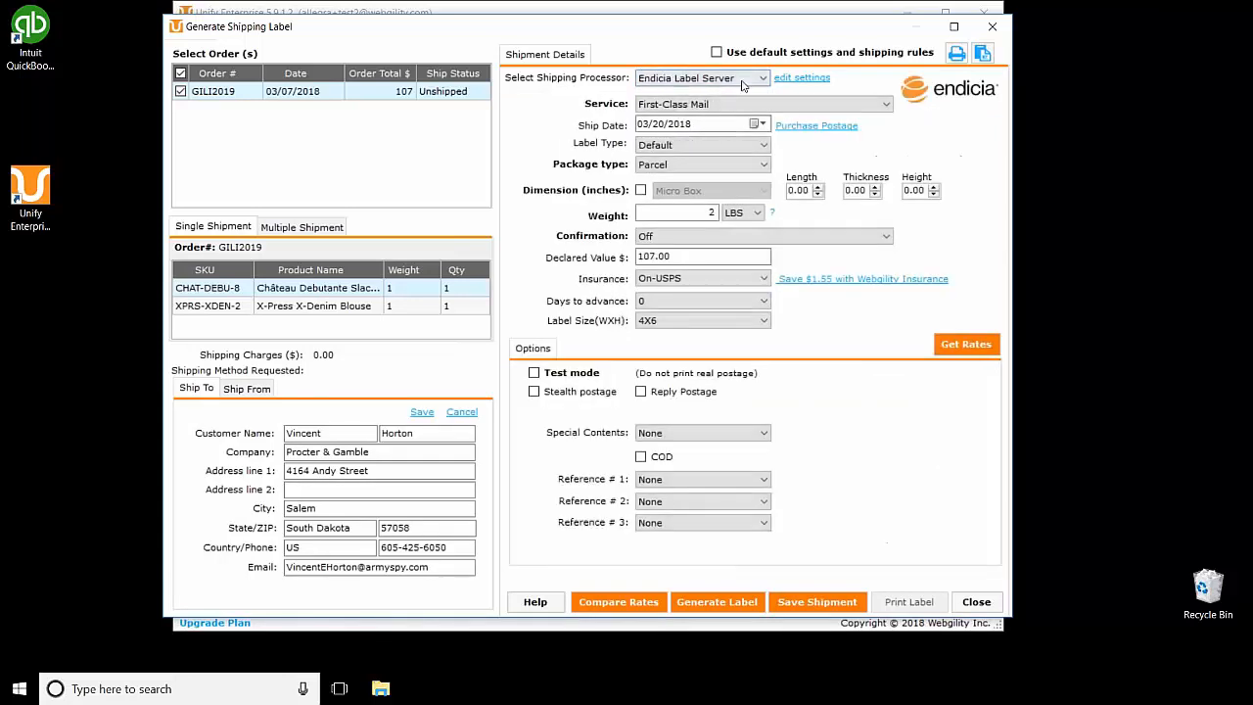
left_click(741, 84)
left_click(741, 98)
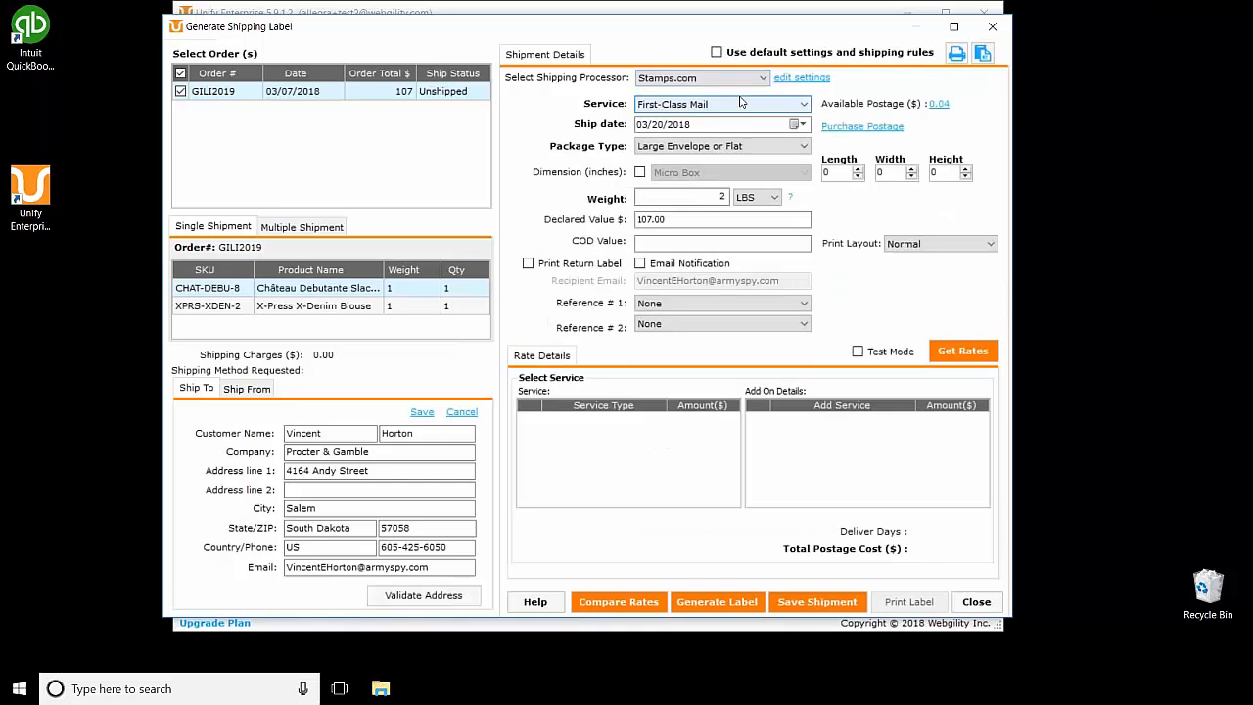
Step: Keep First-Class Mail as the service and Large Envelope or Flat as package type
left_click(741, 103)
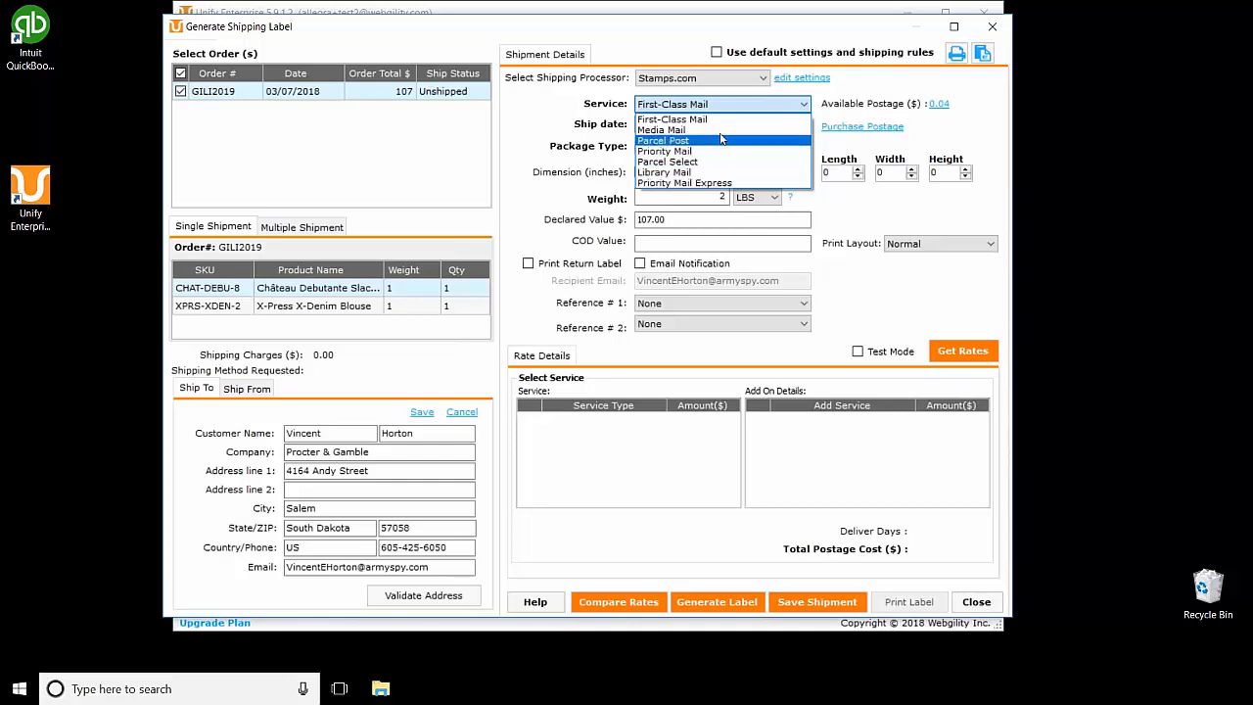
left_click(712, 120)
left_click(713, 125)
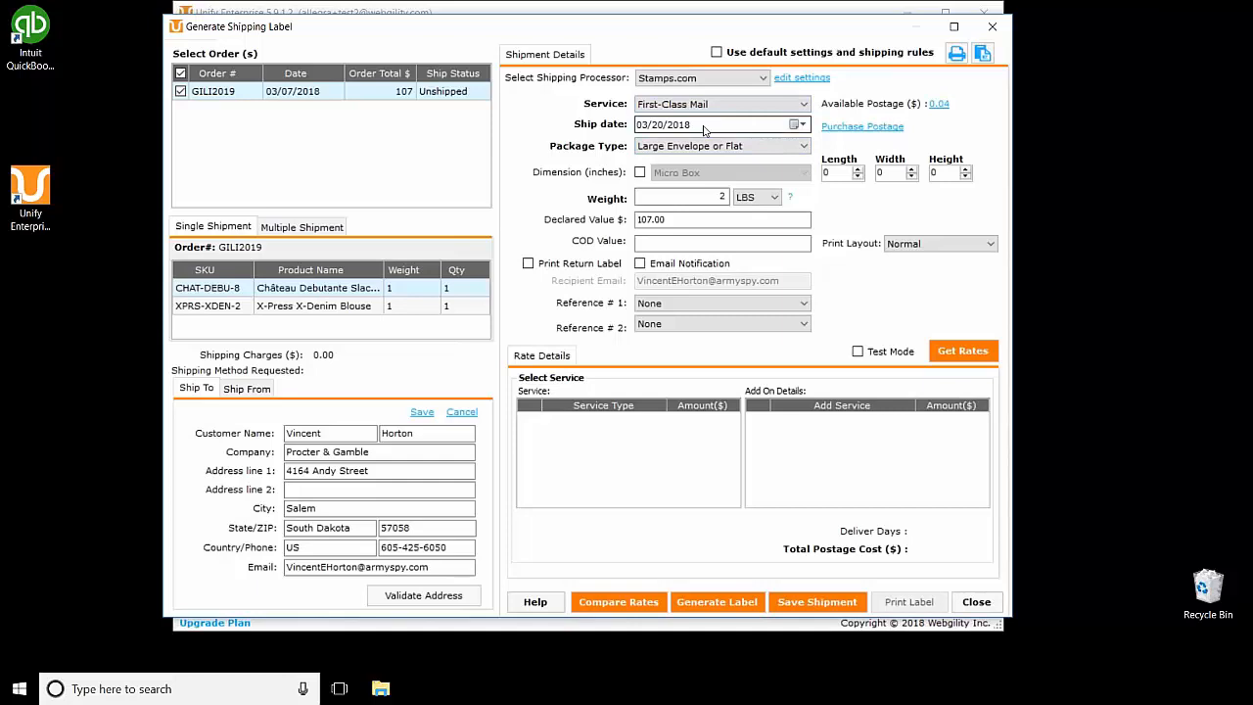
left_click(711, 146)
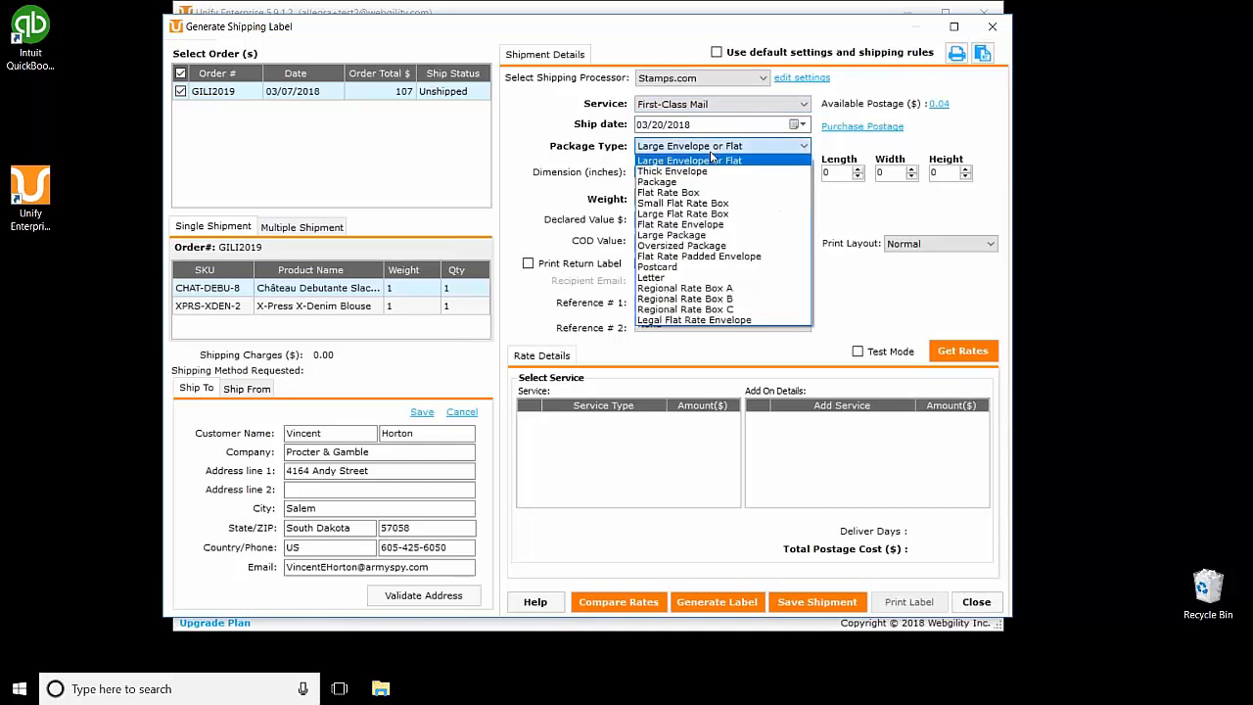
left_click(713, 147)
left_click(713, 148)
left_click(710, 153)
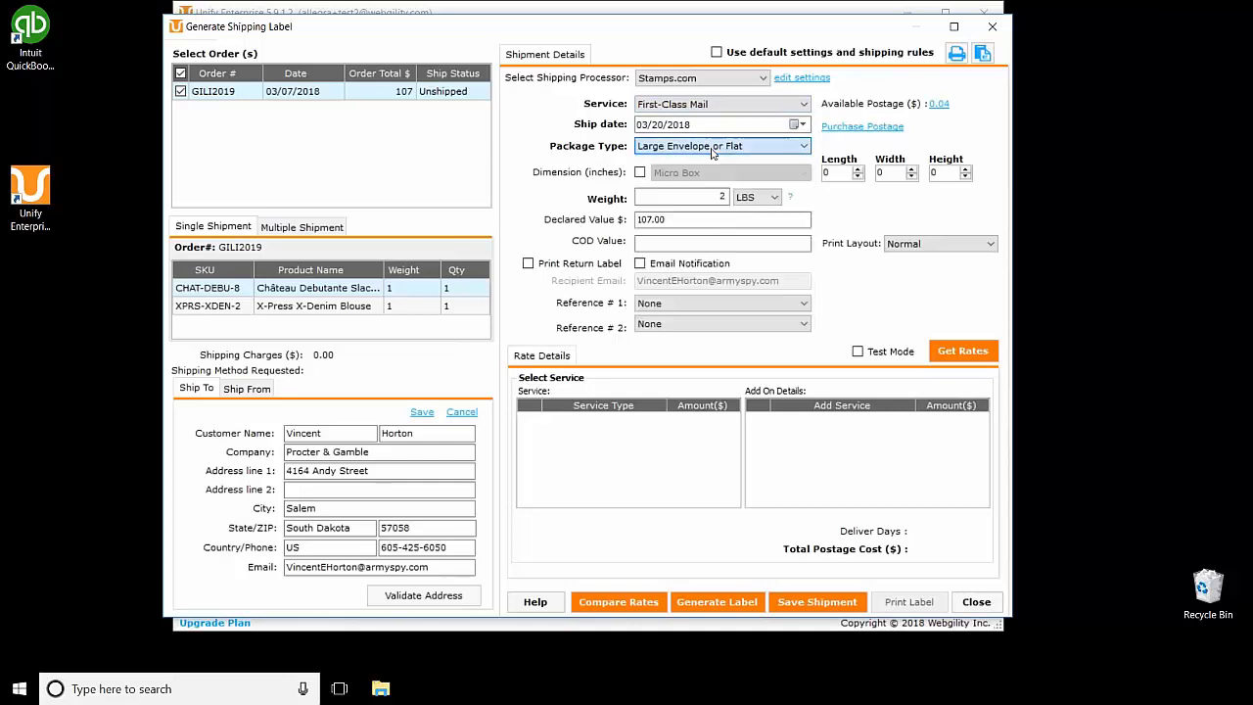
Step: Load 9 × 6 × 2 inch dimensions from the Small Flat Rate box preset, then drop the preset
left_click(641, 173)
left_click(799, 175)
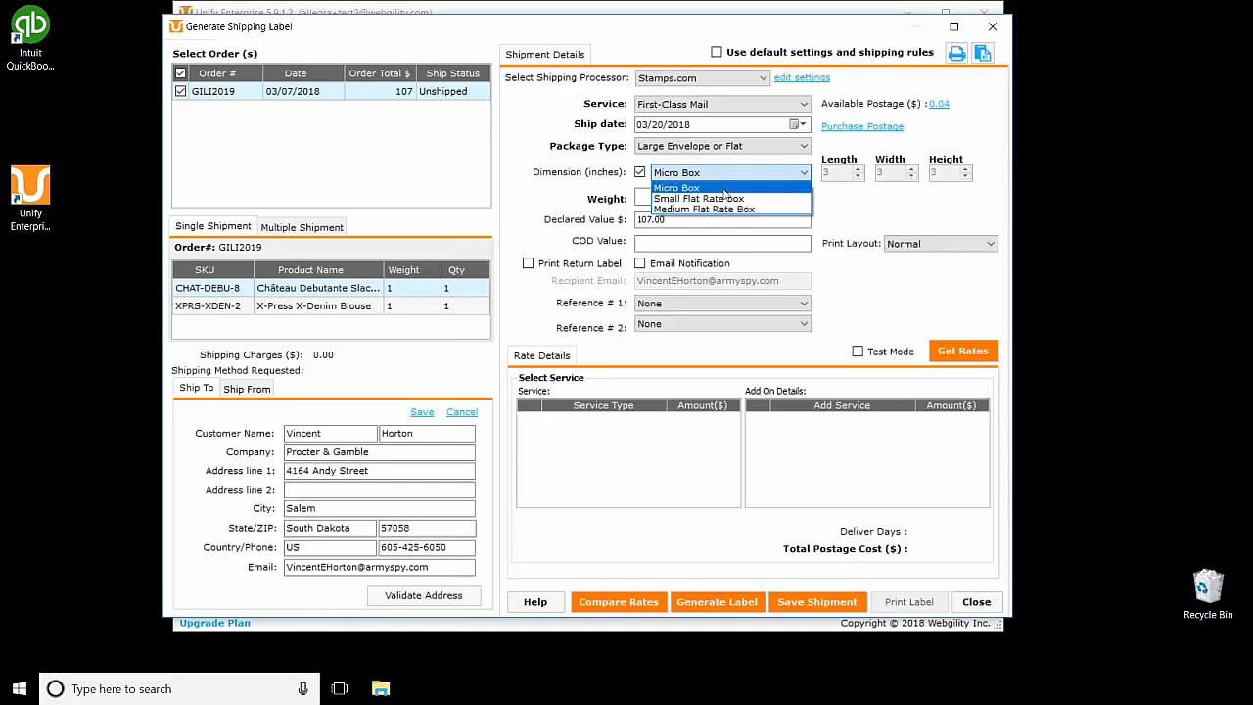
left_click(750, 208)
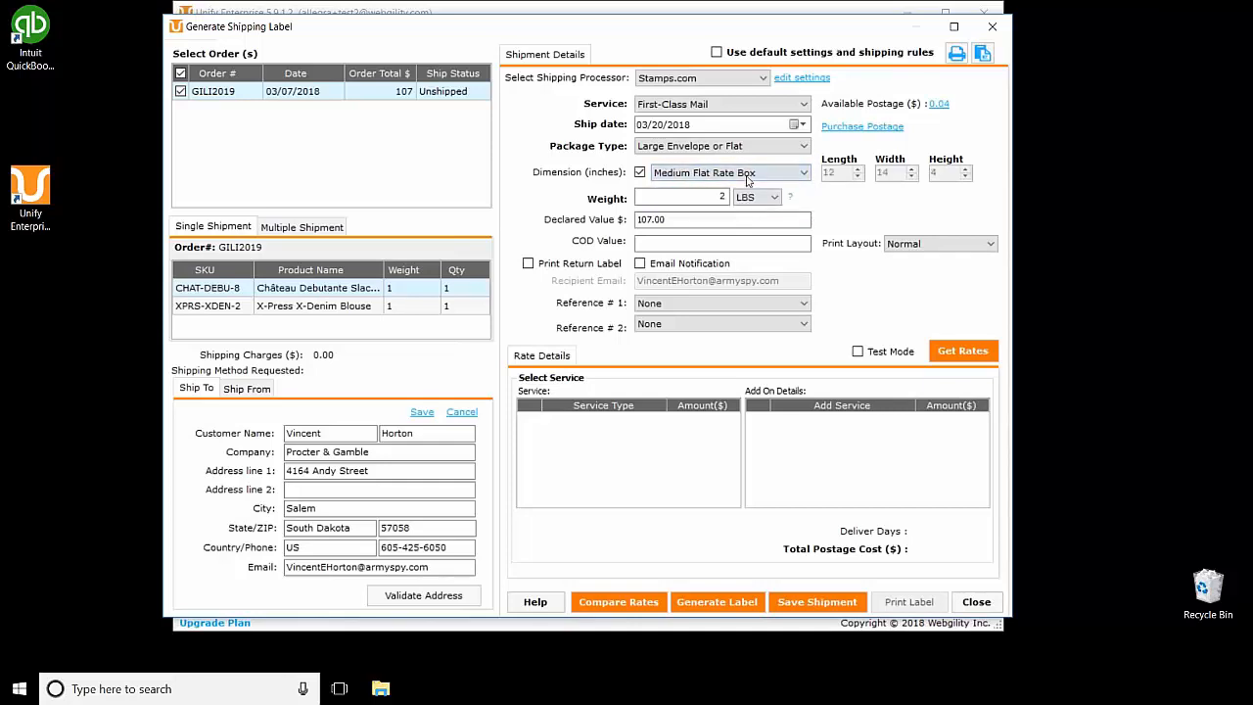
left_click(730, 172)
left_click(744, 198)
left_click(641, 173)
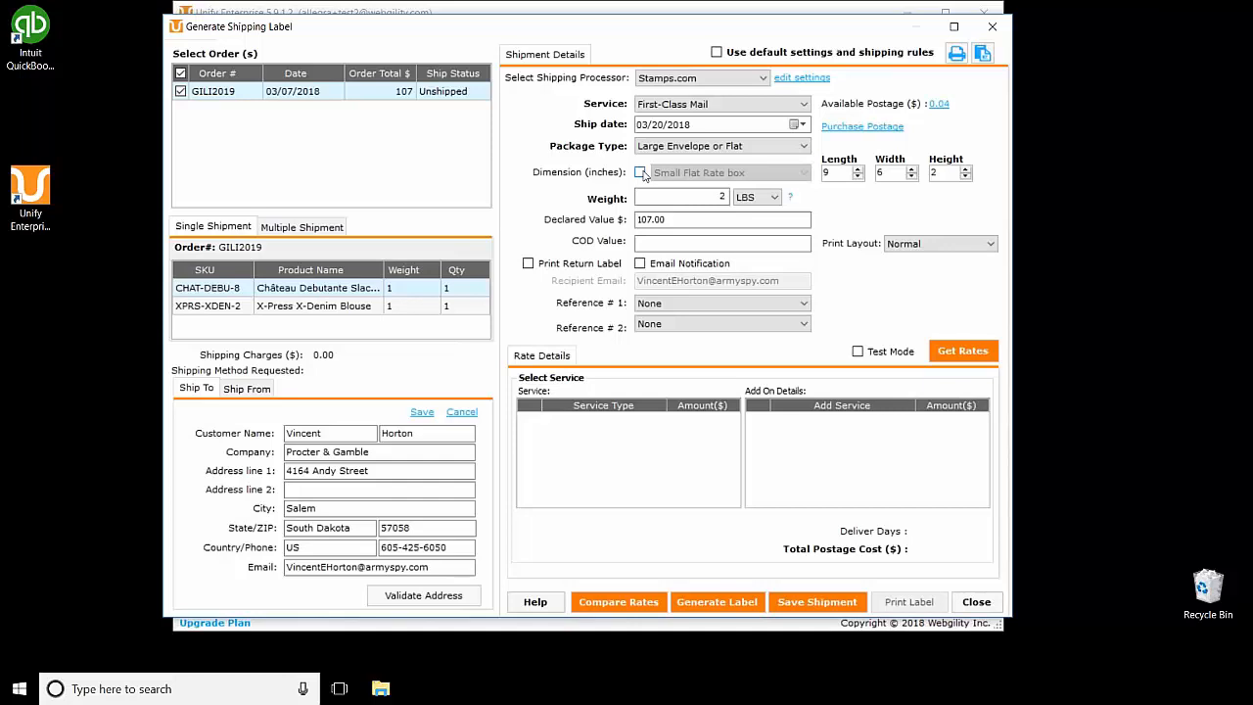
Step: Enter a package weight of 2 lbs and move to the Declared Value field
left_click(720, 196)
type("2")
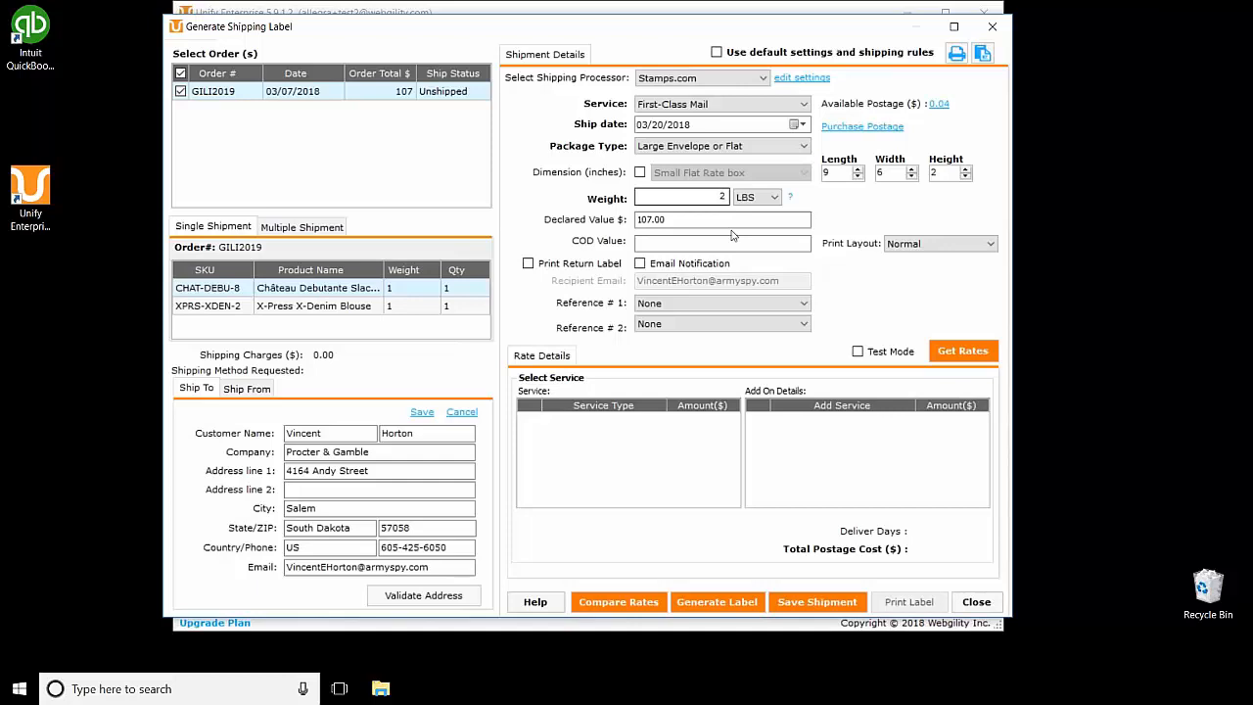
left_click(674, 221)
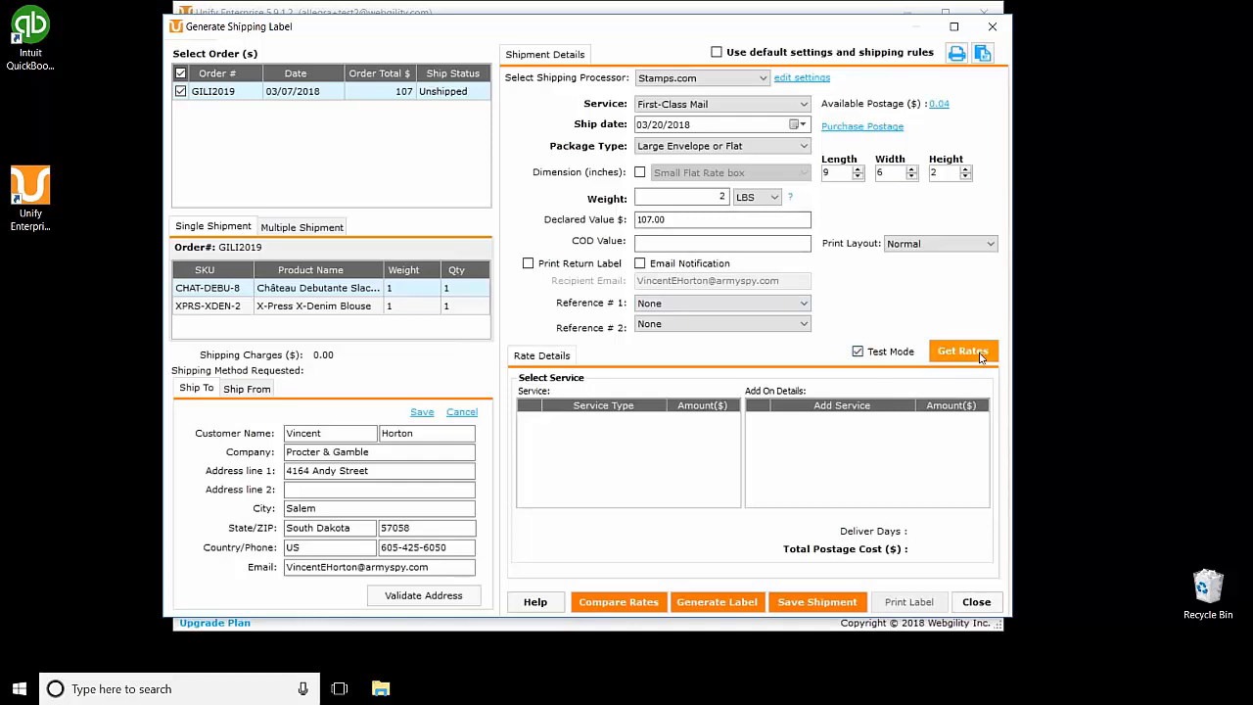
Step: Get rates and choose Priority Mail with Hidden Postage and Perishable add-ons for 9.47
left_click(981, 354)
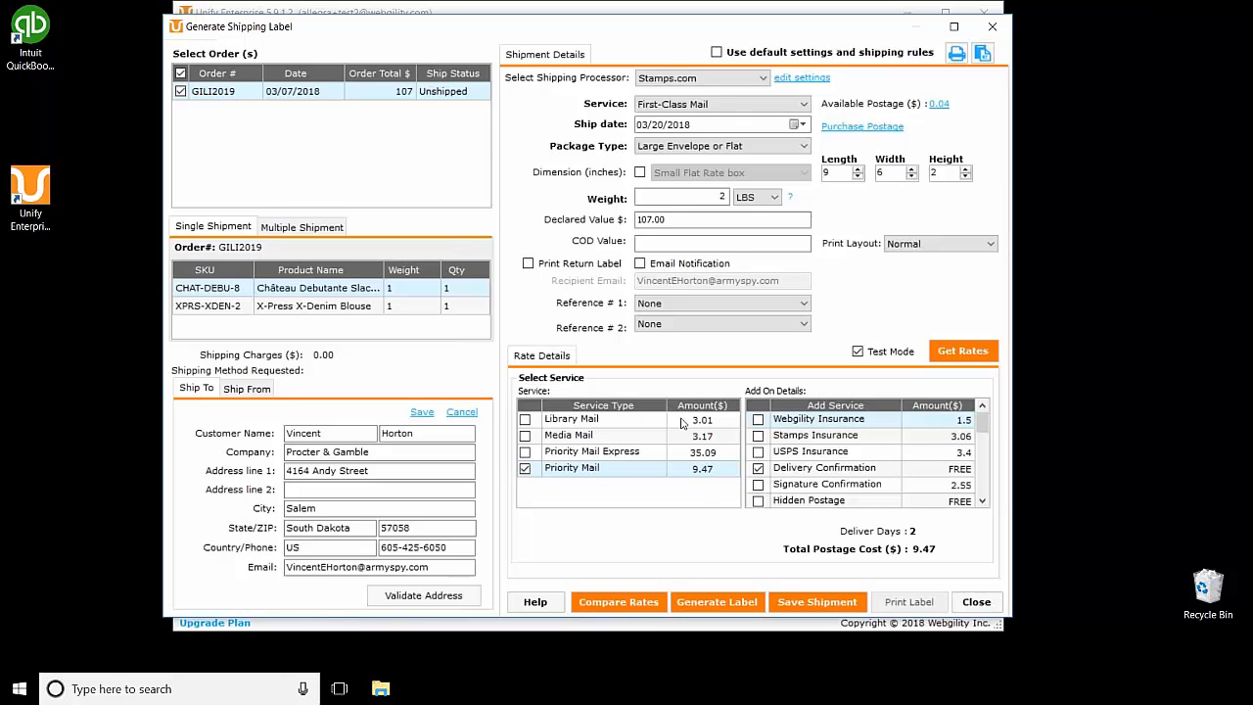
left_click(683, 457)
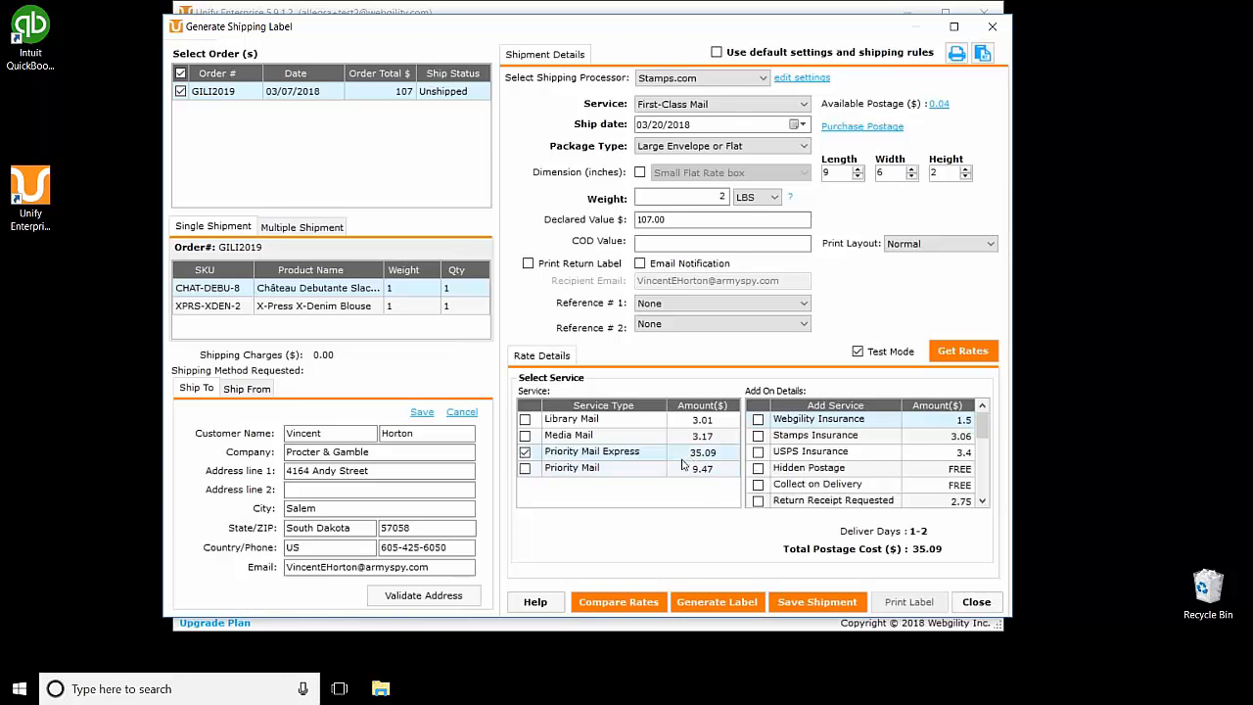
left_click(661, 470)
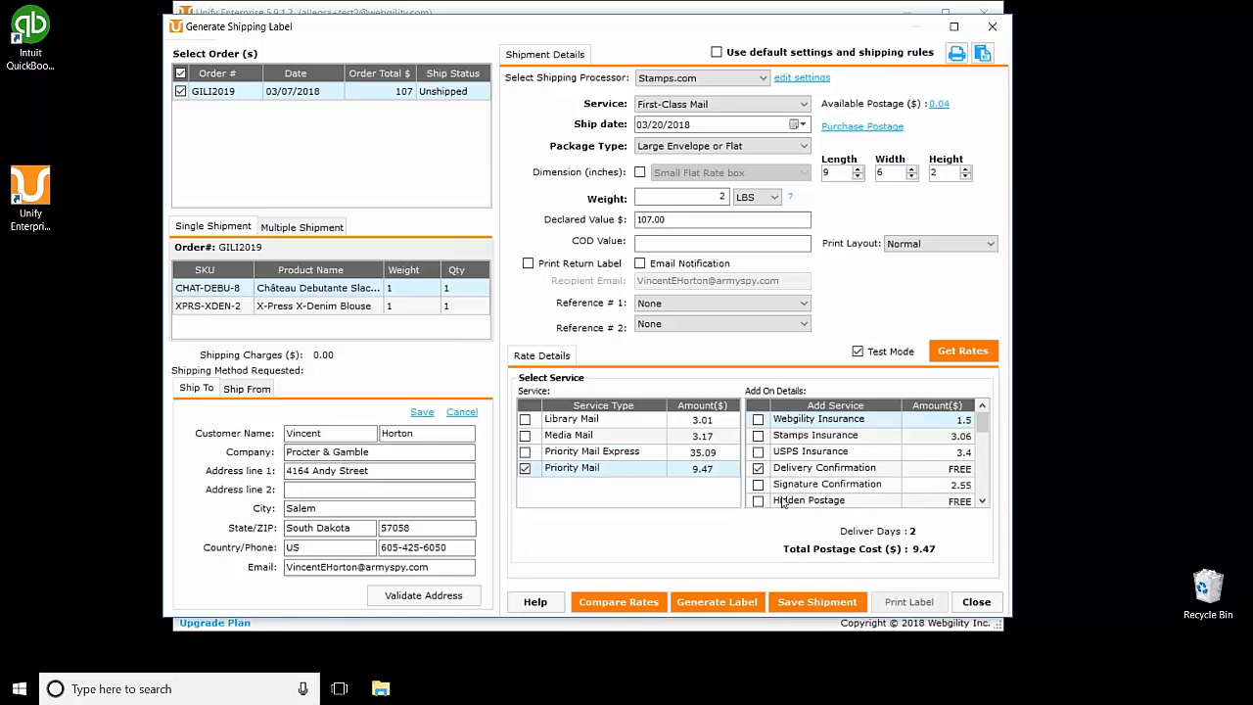
left_click(761, 501)
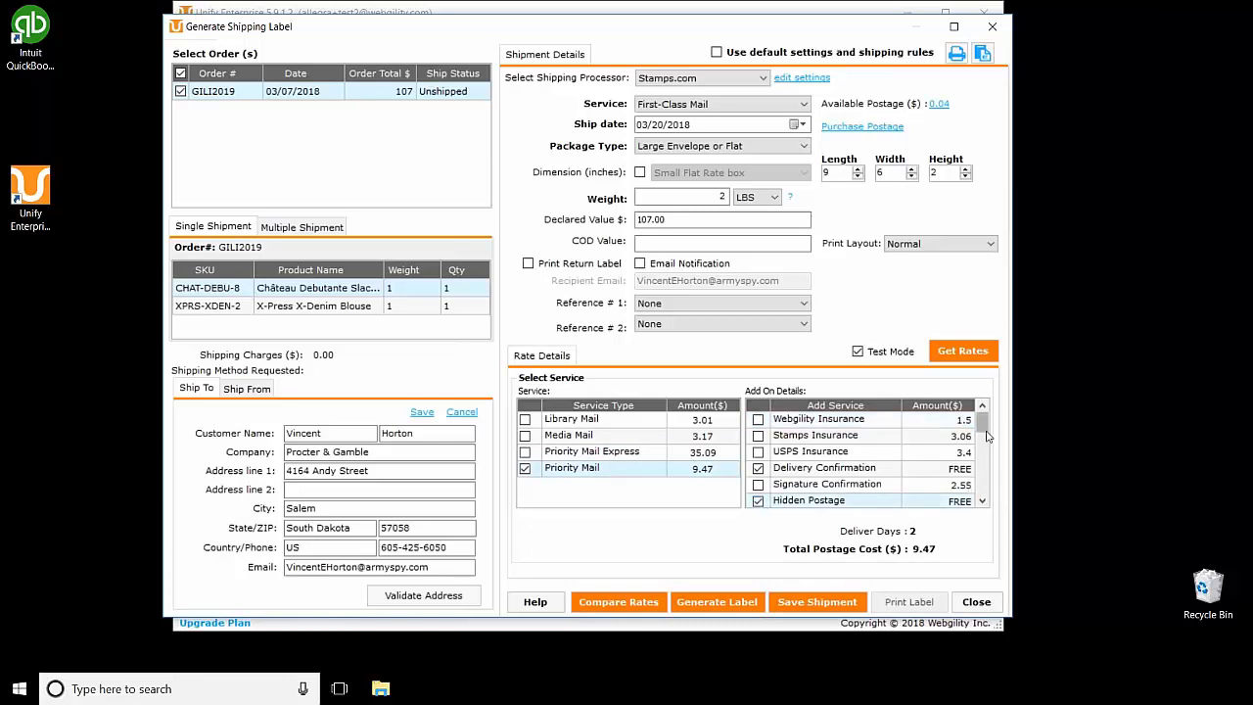
left_click(985, 441)
left_click_drag(984, 437, 991, 492)
left_click(758, 475)
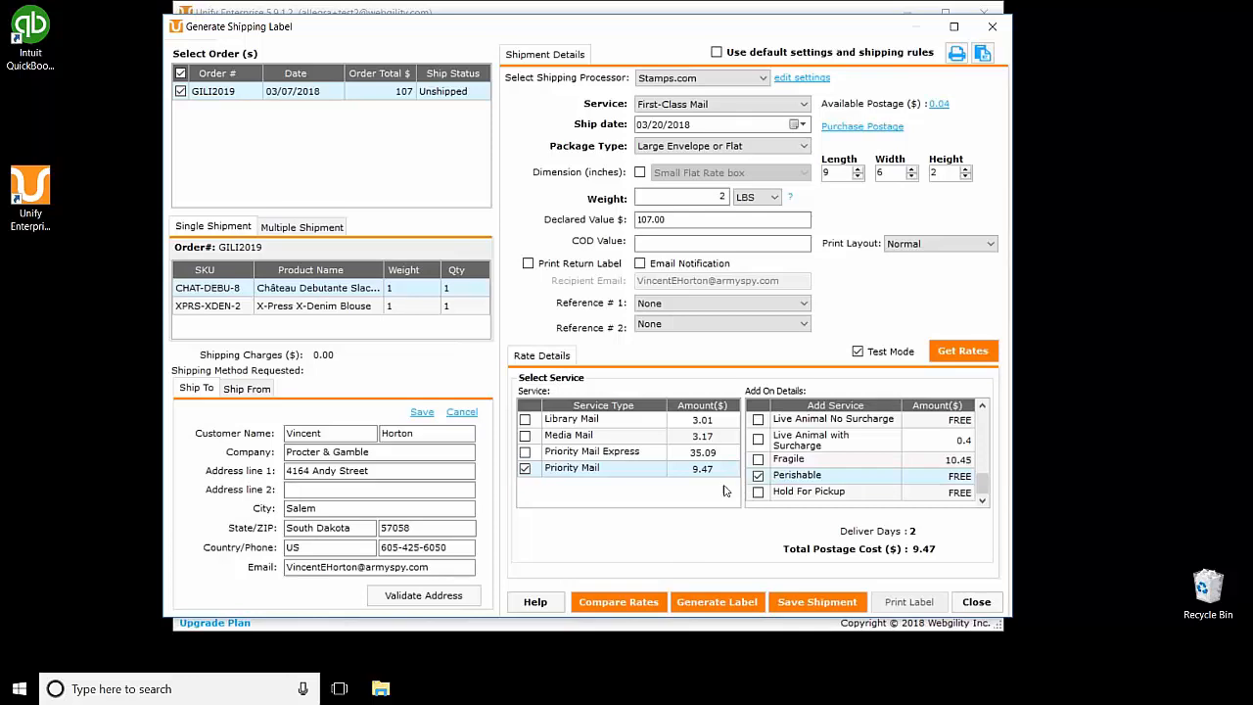
Step: Compare rates, confirm Stamps.com Priority Mail, close the label window, and select order GILI2006
left_click(639, 604)
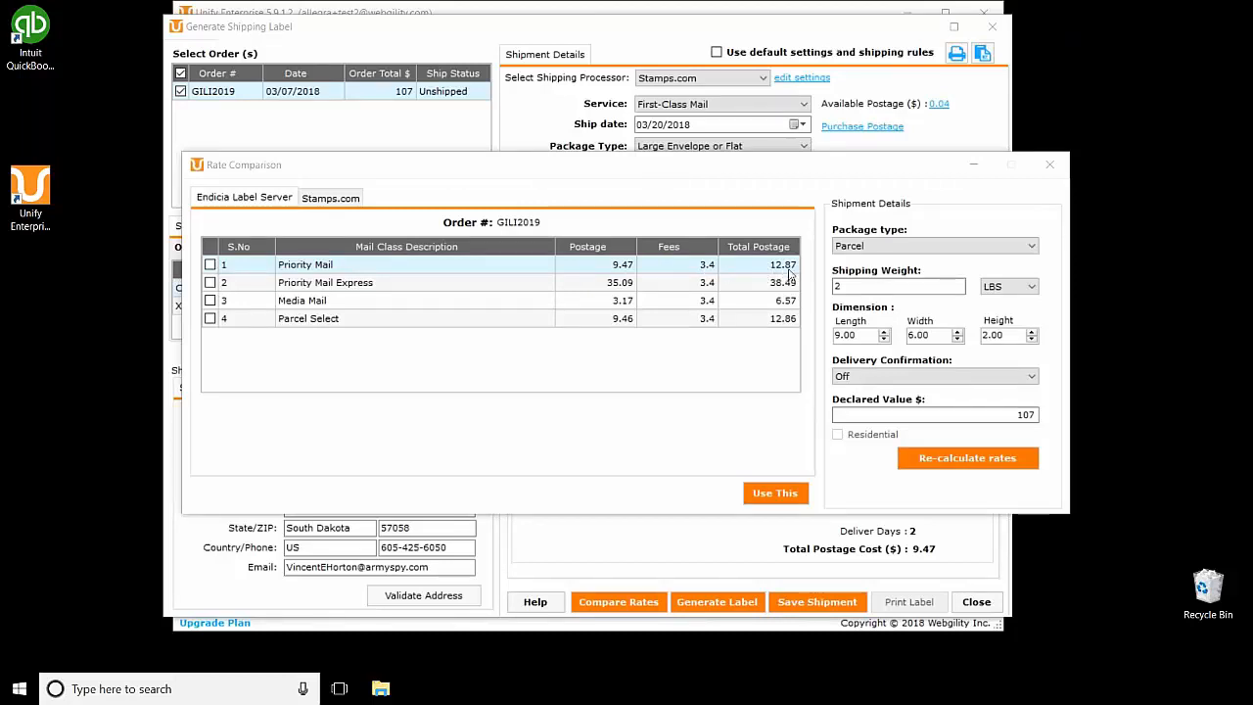
left_click(336, 199)
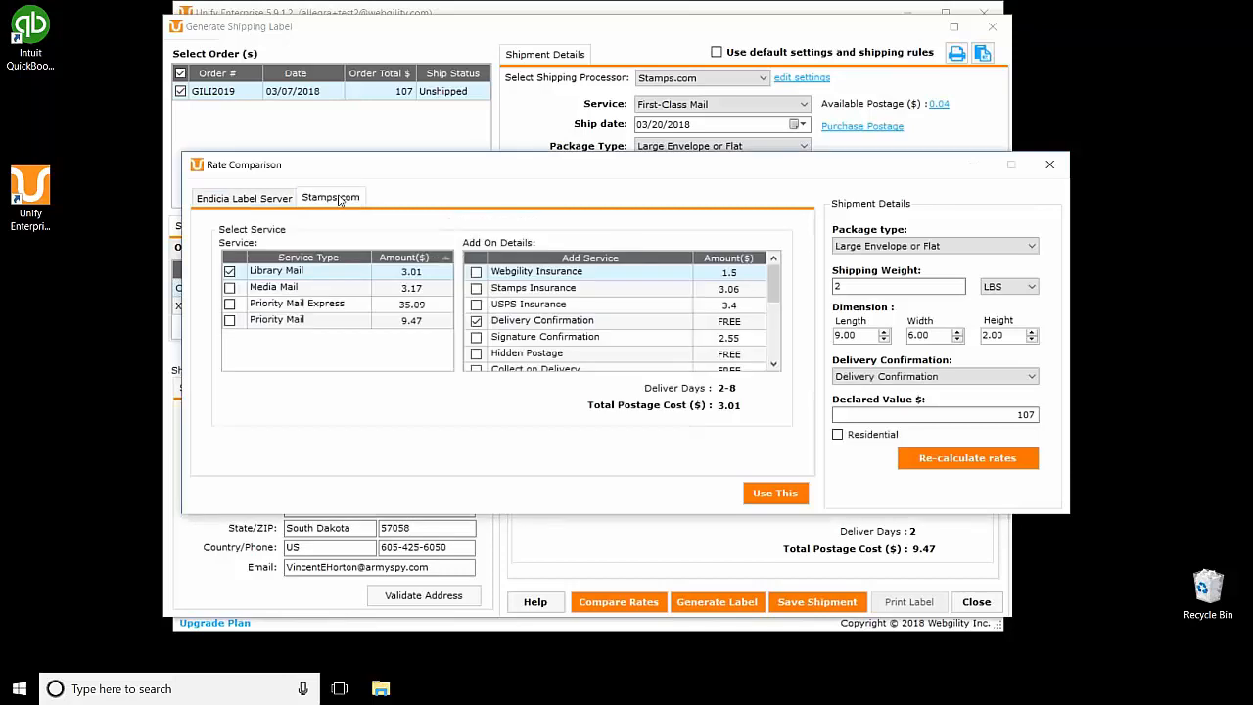
left_click(231, 321)
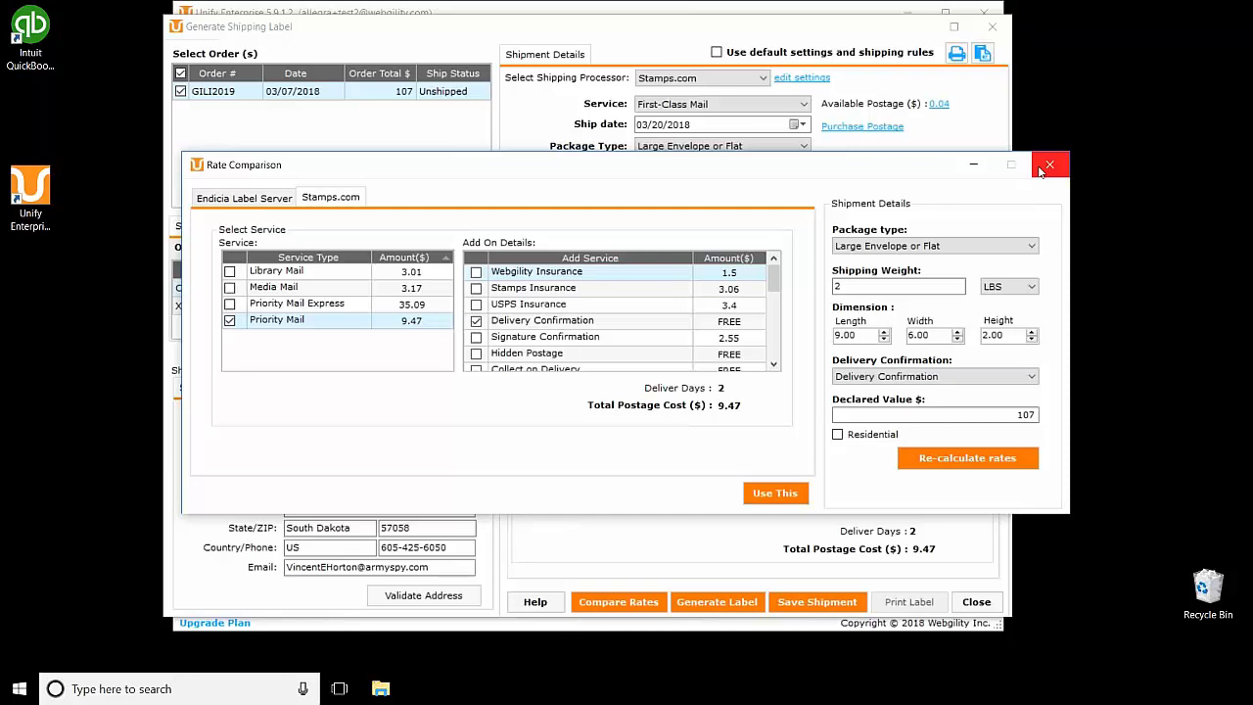
left_click(1041, 171)
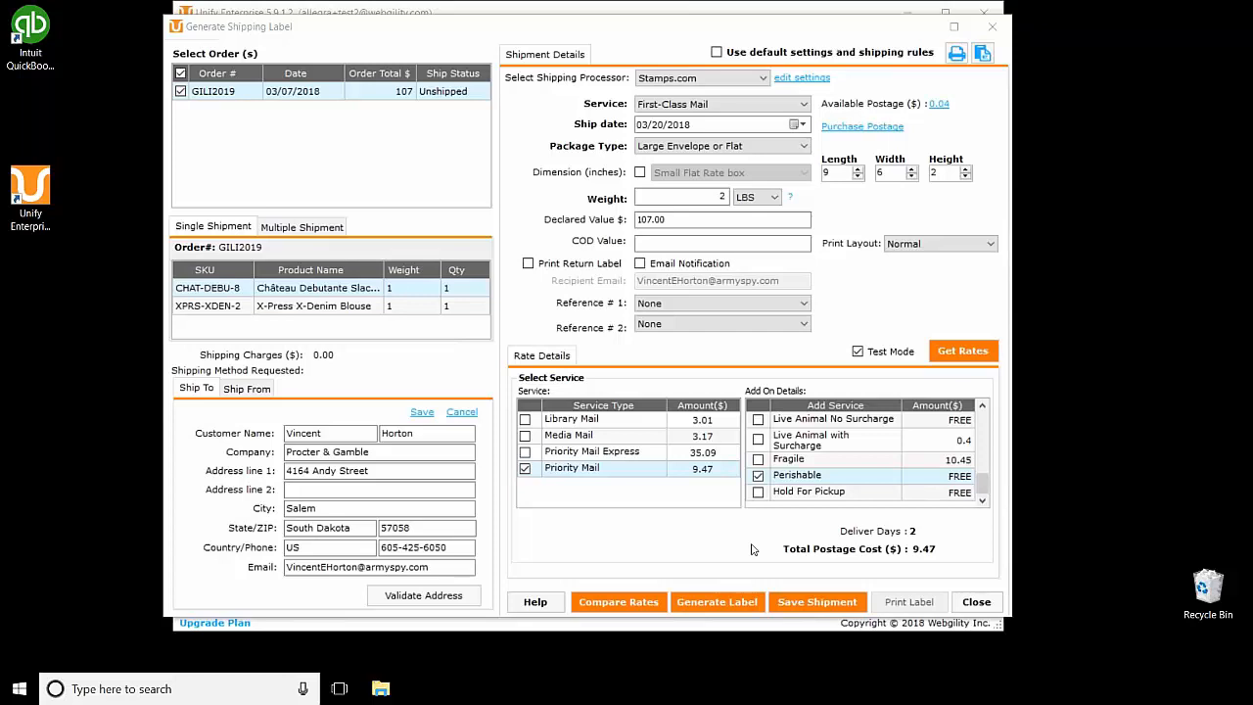
left_click(994, 605)
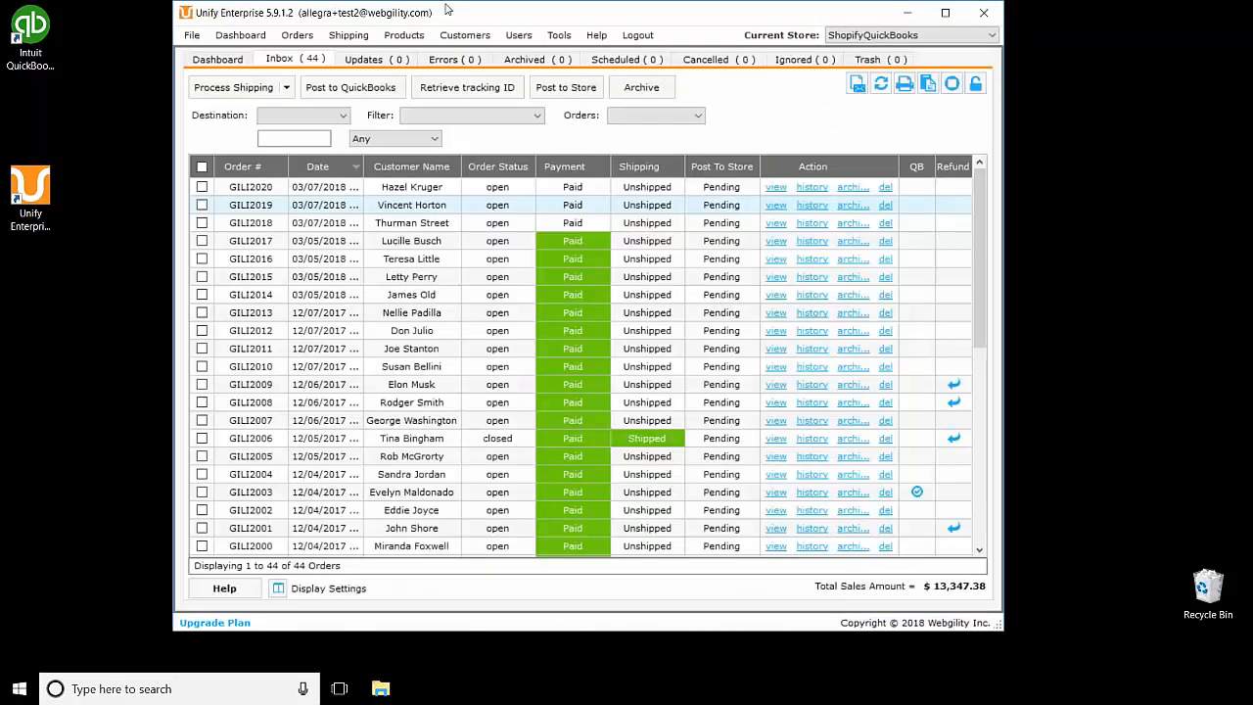
left_click(633, 441)
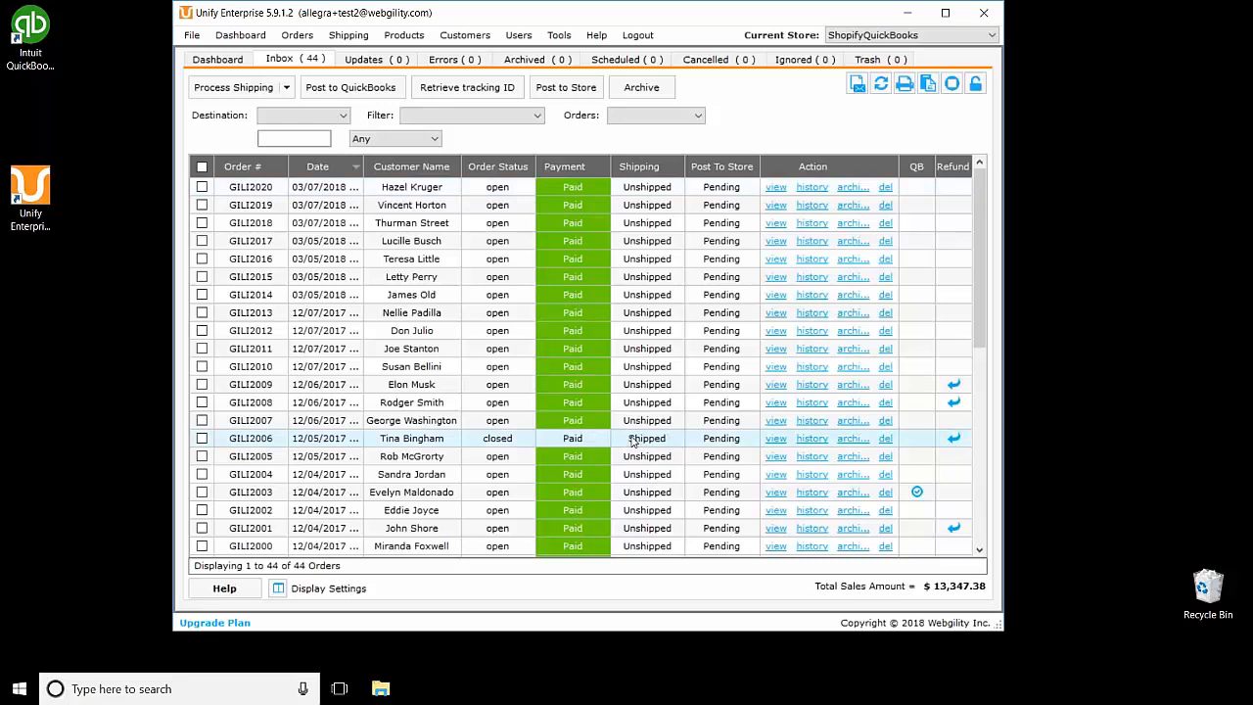
Step: Open order GILI2006's shipment and confirm its Tracking tab has no entries
double_click(632, 441)
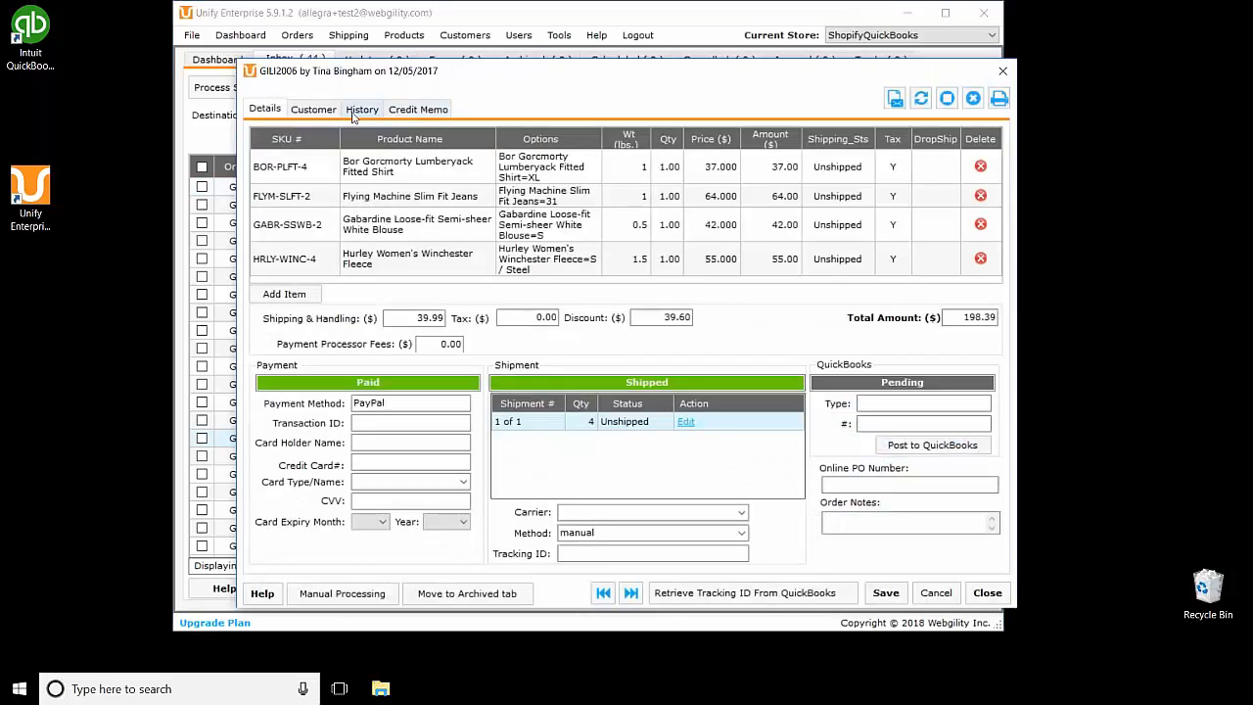
left_click(686, 422)
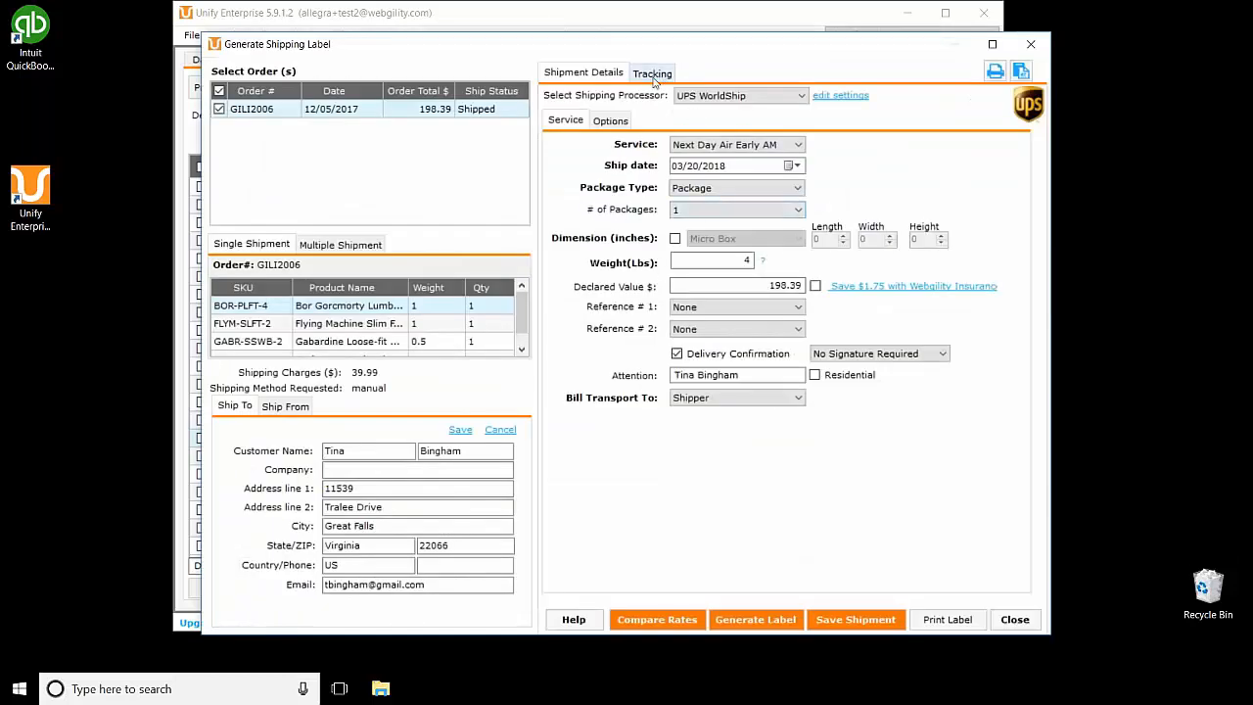
left_click(654, 78)
left_click(615, 77)
Step: Switch the shipment's processor to Stamps.com, recheck tracking, and close the label window
left_click(689, 94)
left_click(703, 111)
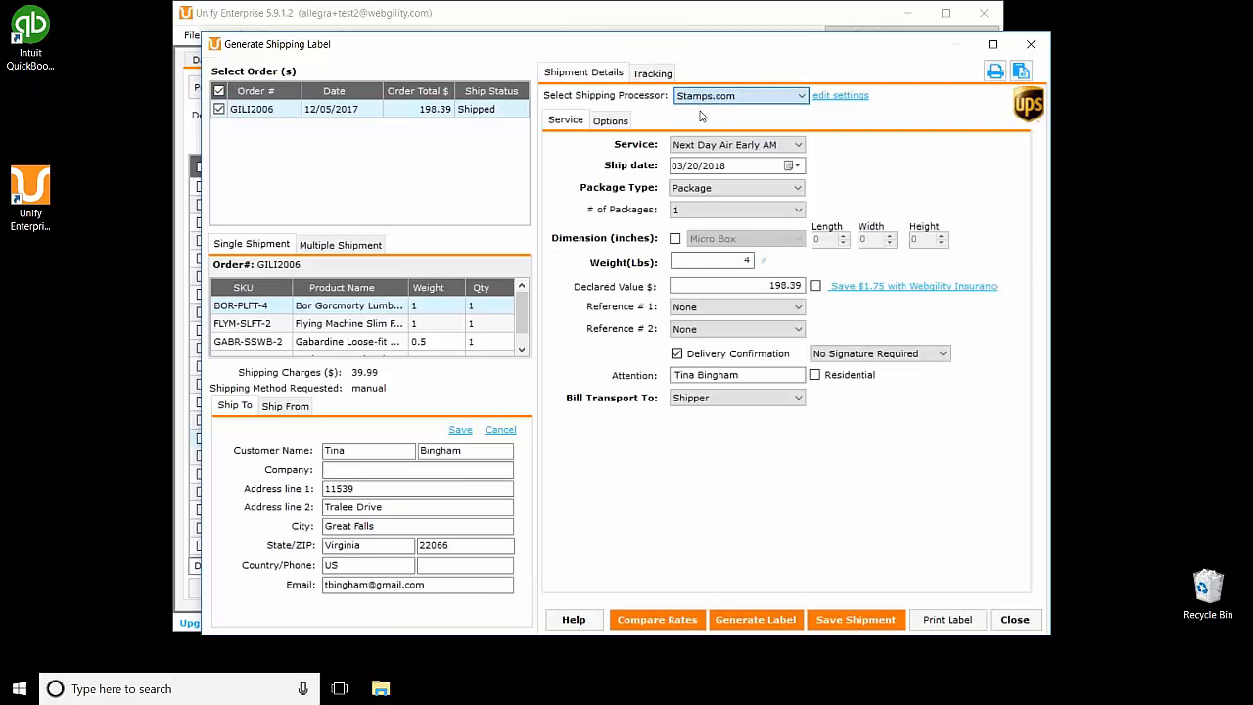
left_click(651, 77)
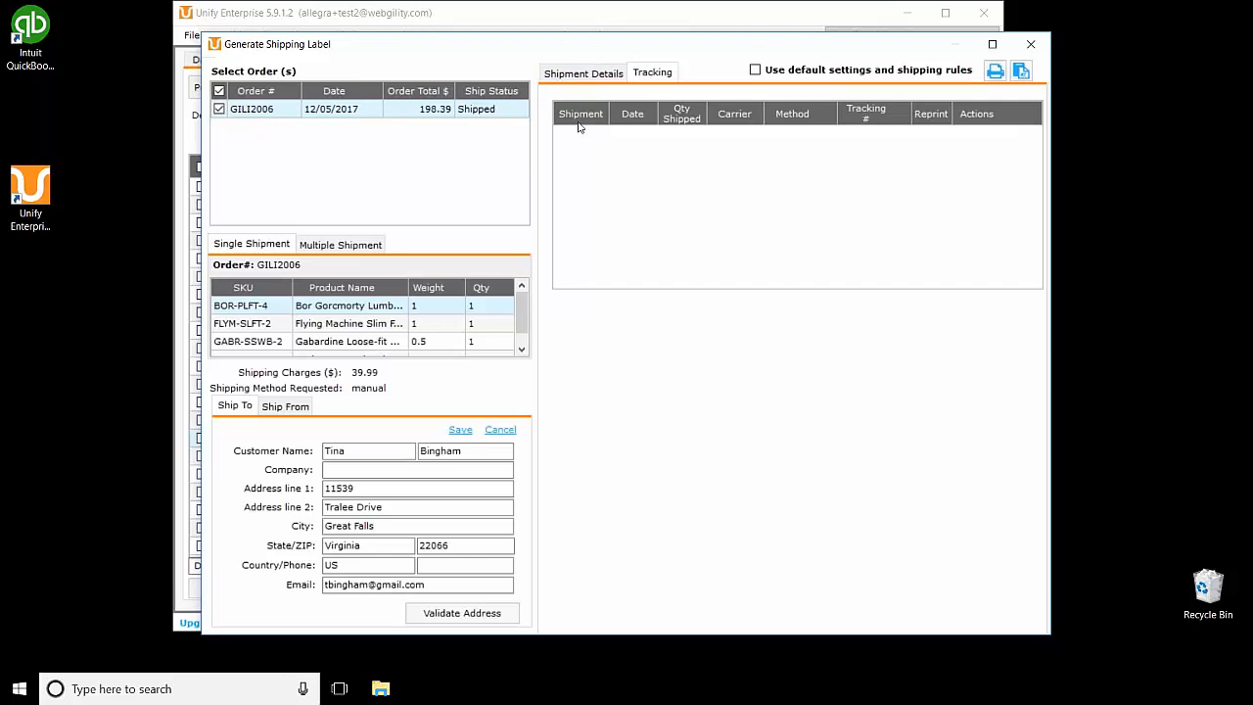
left_click(1031, 44)
left_click(568, 512)
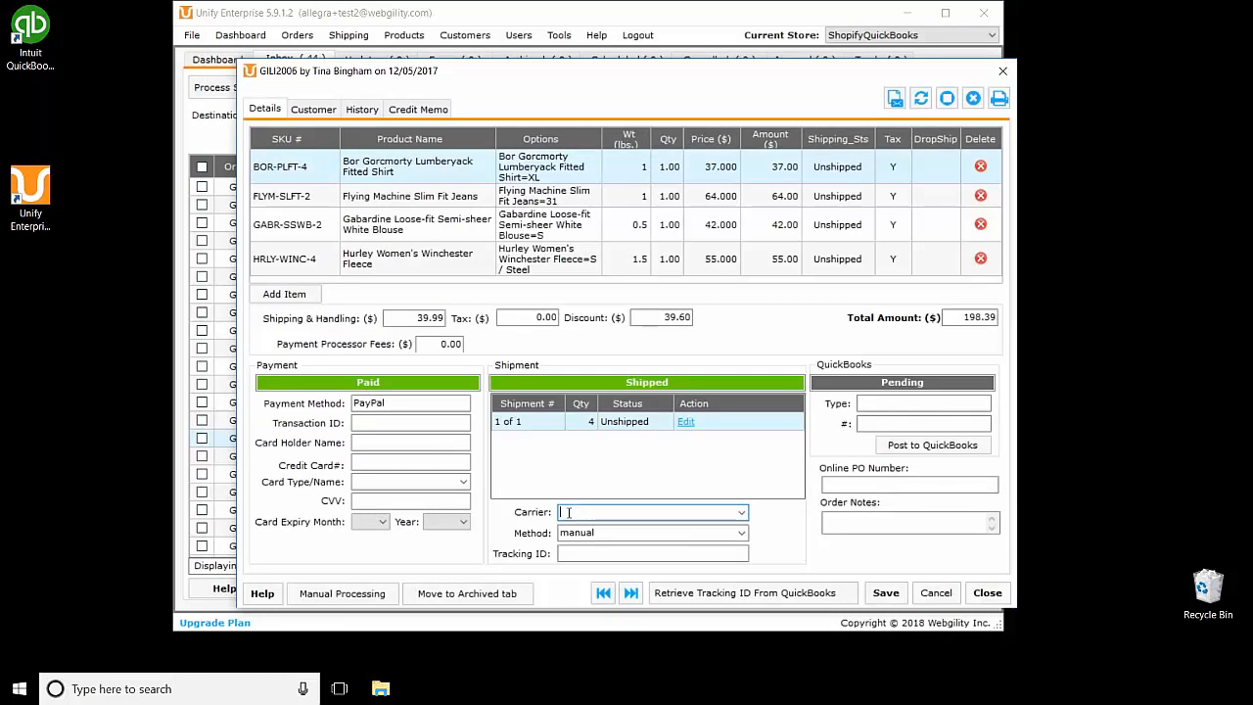
Step: Paste the tracking number into Tracking ID and set the carrier to UPS
left_click(625, 554)
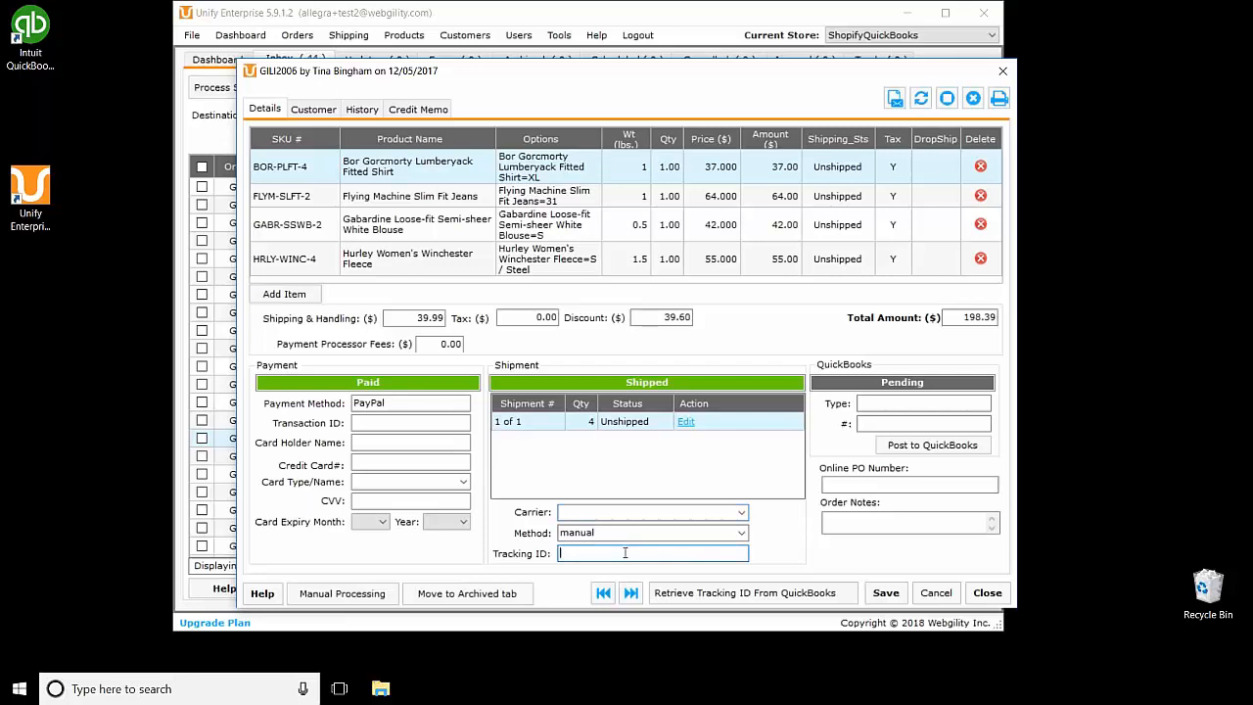
key("ctrl+v")
left_click(626, 512)
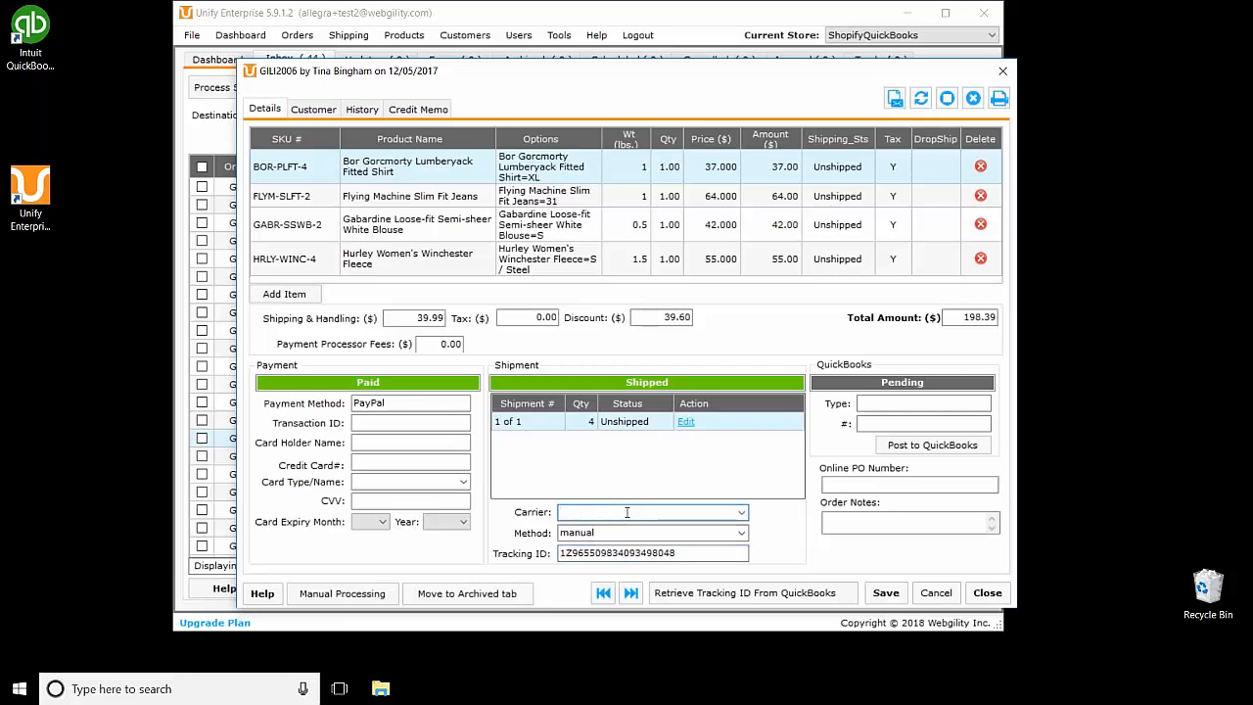
type("UPS")
Step: Save and confirm the order update, verify the tracking number, and close the order window
left_click(886, 592)
left_click(680, 402)
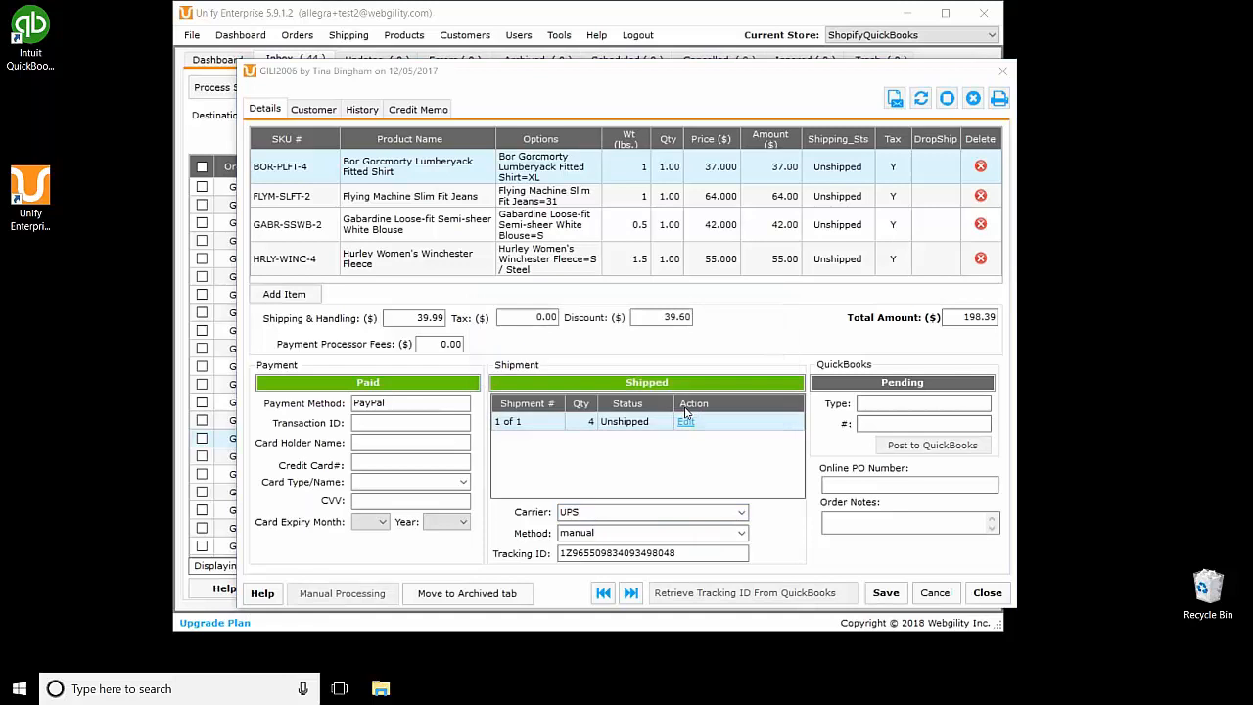
left_click(716, 401)
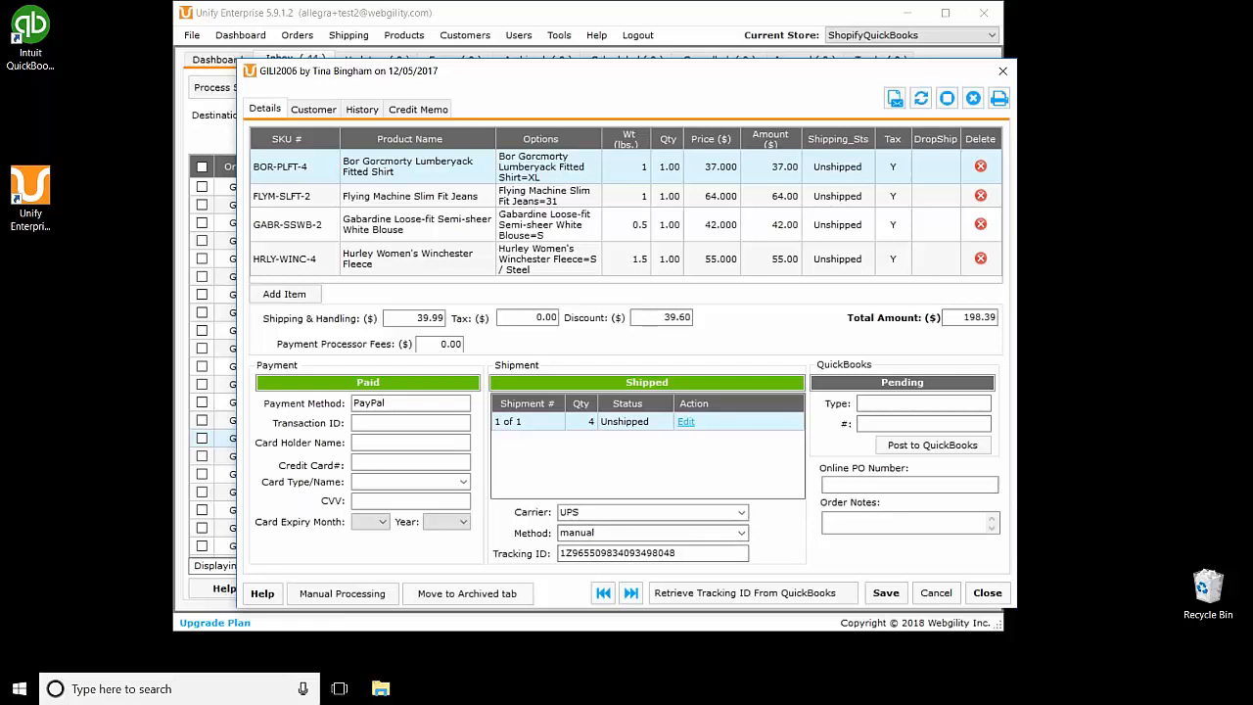
double_click(617, 554)
left_click(1003, 71)
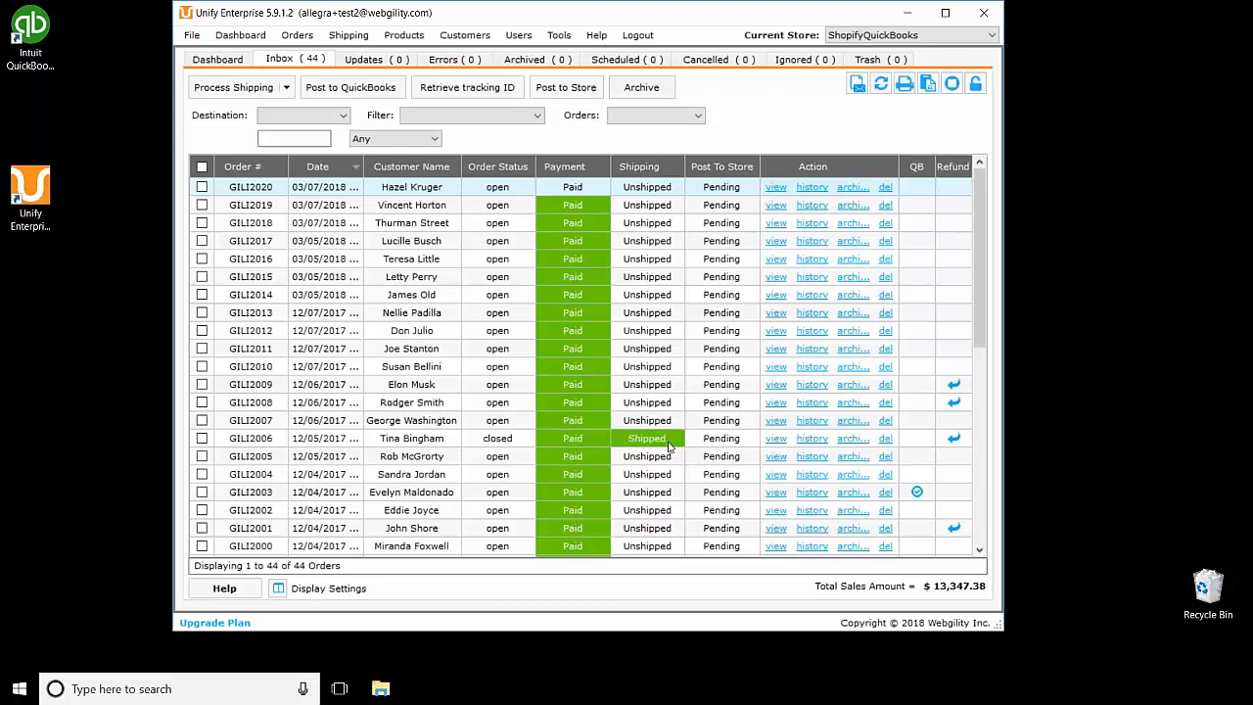
left_click(1245, 575)
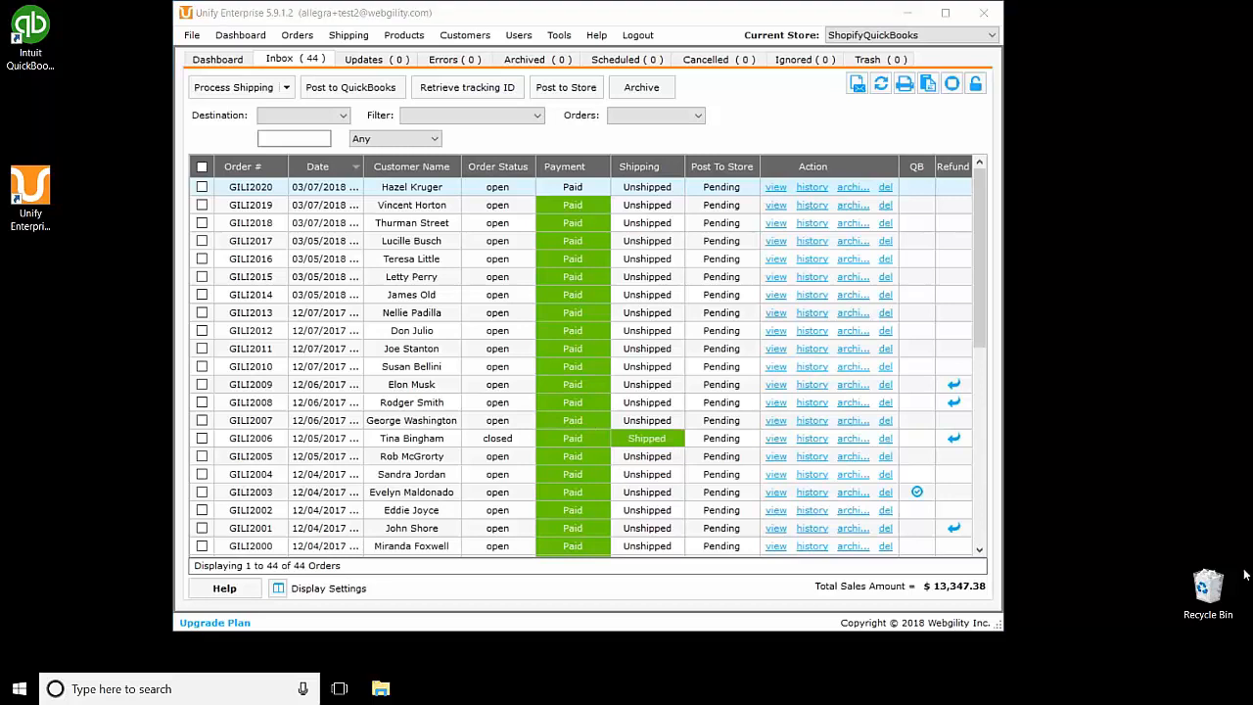